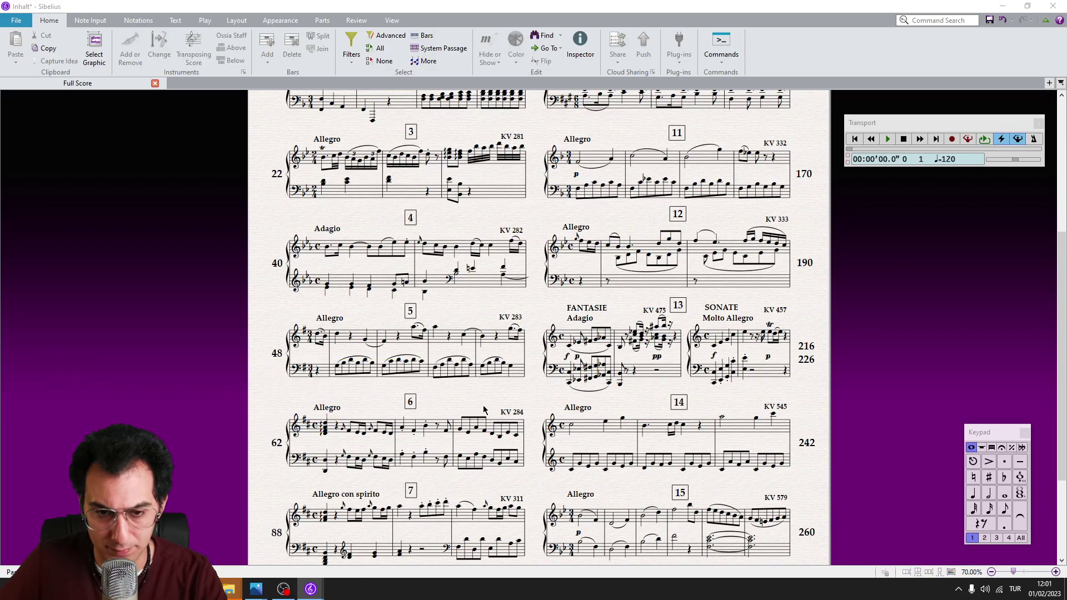
Step: Bring up the My Plugins 2 plugin launcher over the Mozart incipits score with Ctrl+Alt+P
key(ctrl+alt+p)
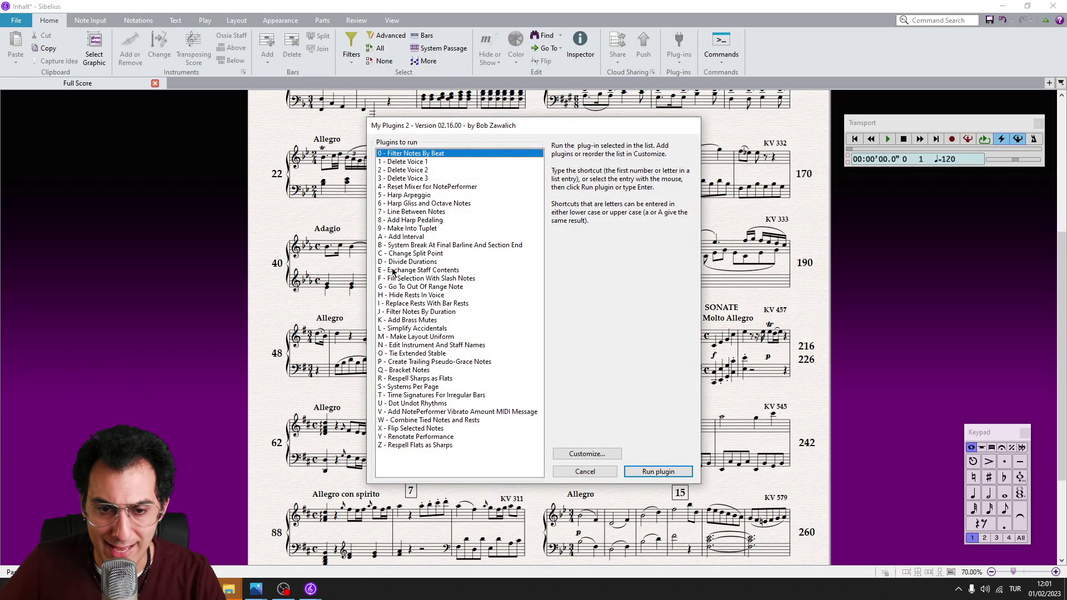
Step: Browse the My Plugins 2 list, jumping to entries like Tie Extended Stable and Add Interval, then cancel
click(431, 255)
click(428, 311)
click(433, 354)
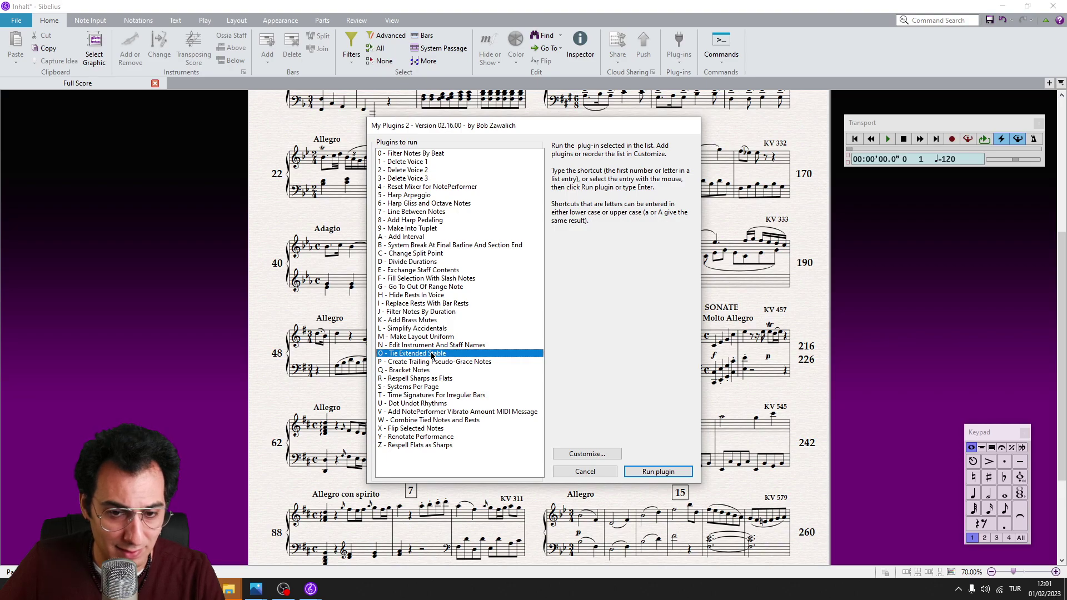
key(l)
key(k)
key(b)
key(g)
key(a)
key(f)
key(a)
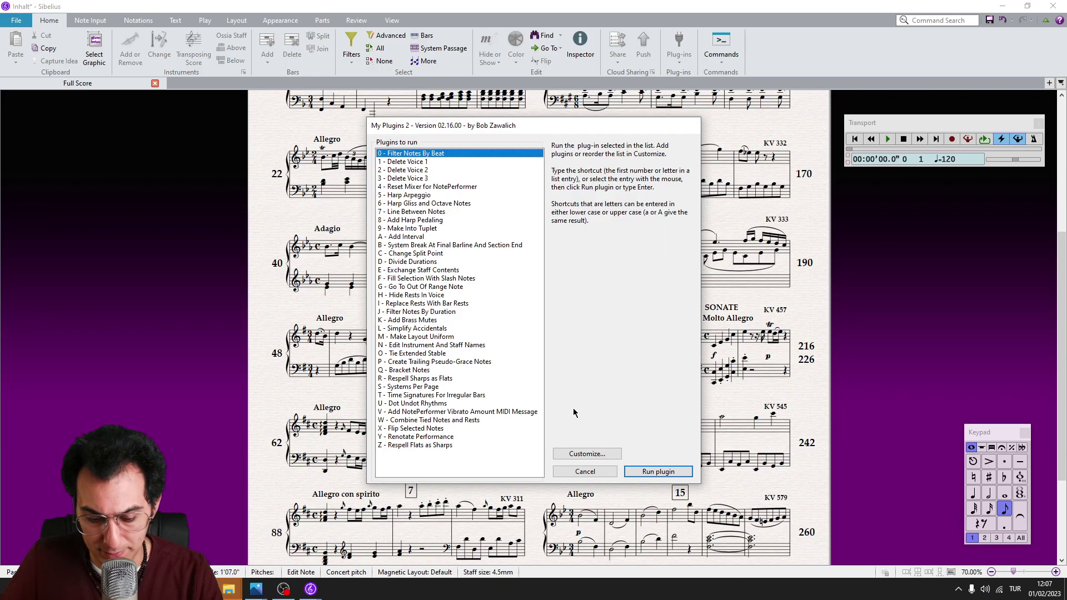
key(Escape)
Step: In the plug-in installer, show All plug-ins and search for 'my plugins'
click(17, 20)
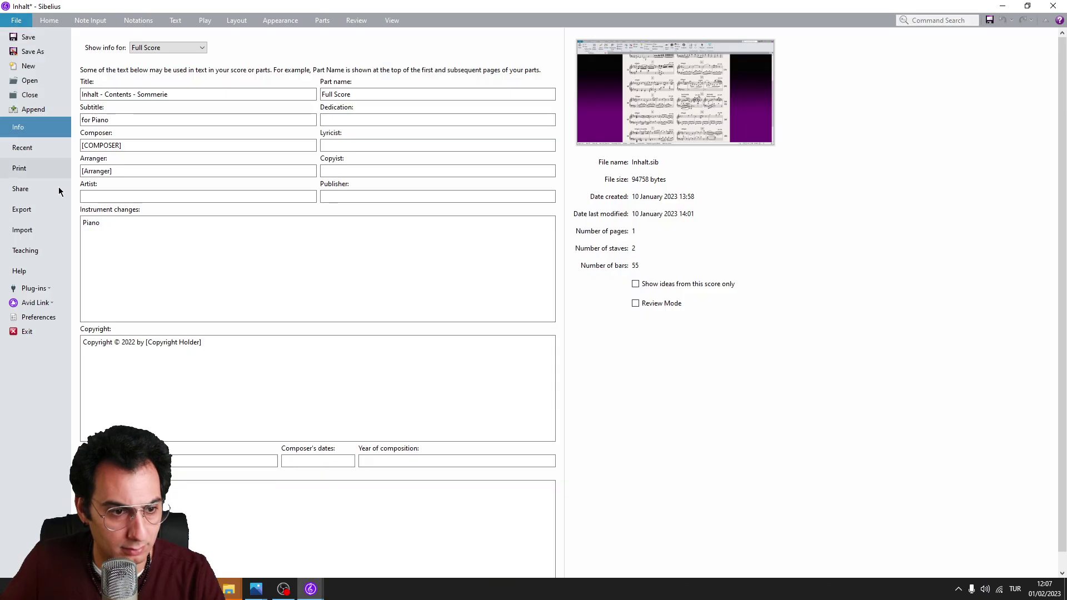
click(49, 289)
click(78, 305)
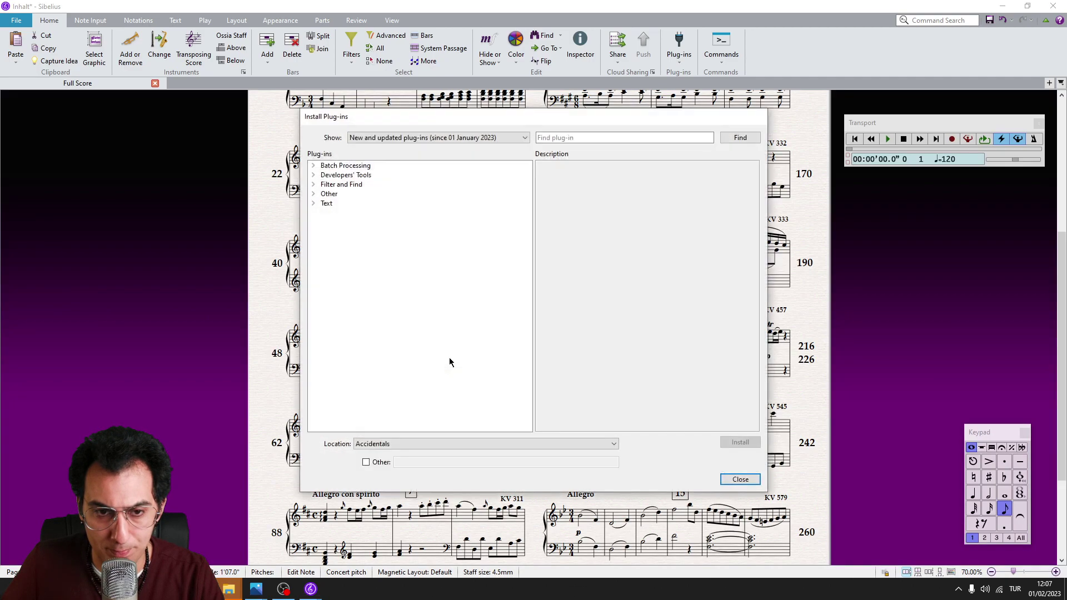
click(470, 138)
click(478, 147)
click(572, 138)
text(my plugin)
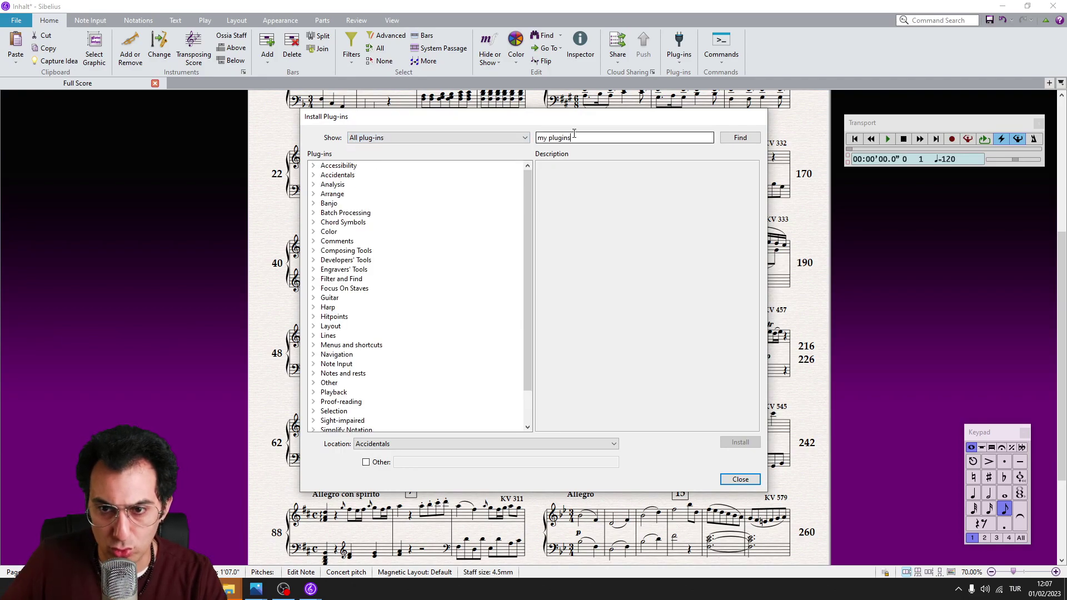
text(s)
click(742, 139)
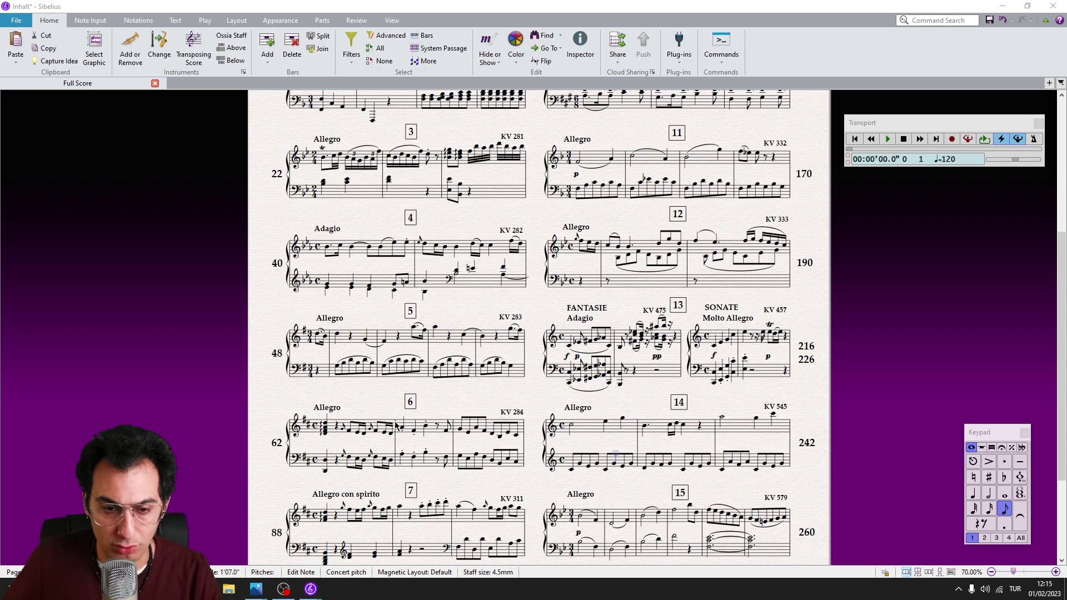
Step: Assign keyboard shortcut J to the My Plugins 2 plug-in in Preferences and save
click(16, 20)
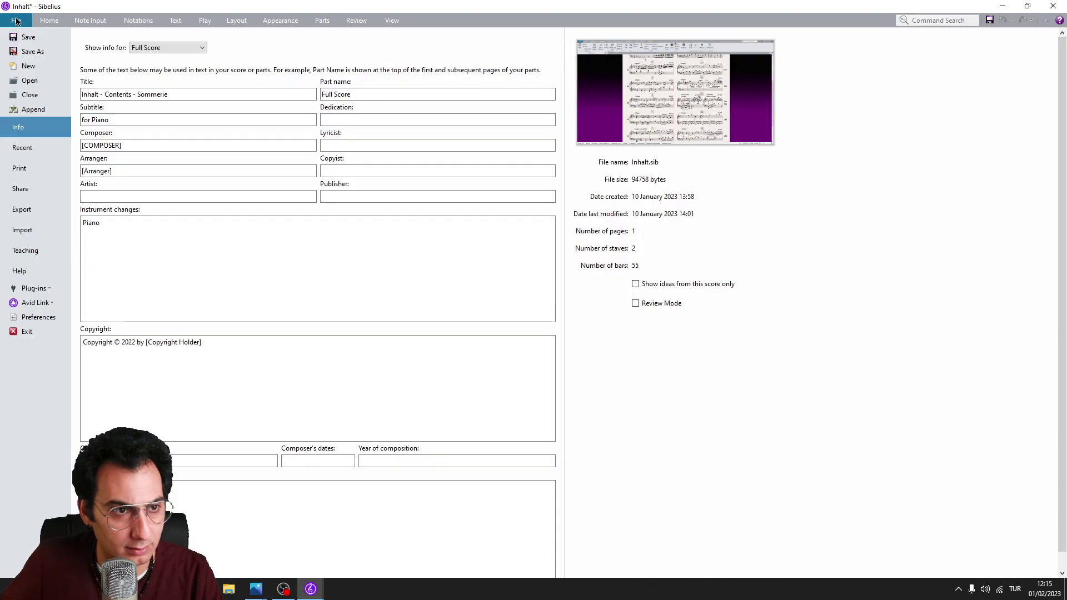
click(49, 319)
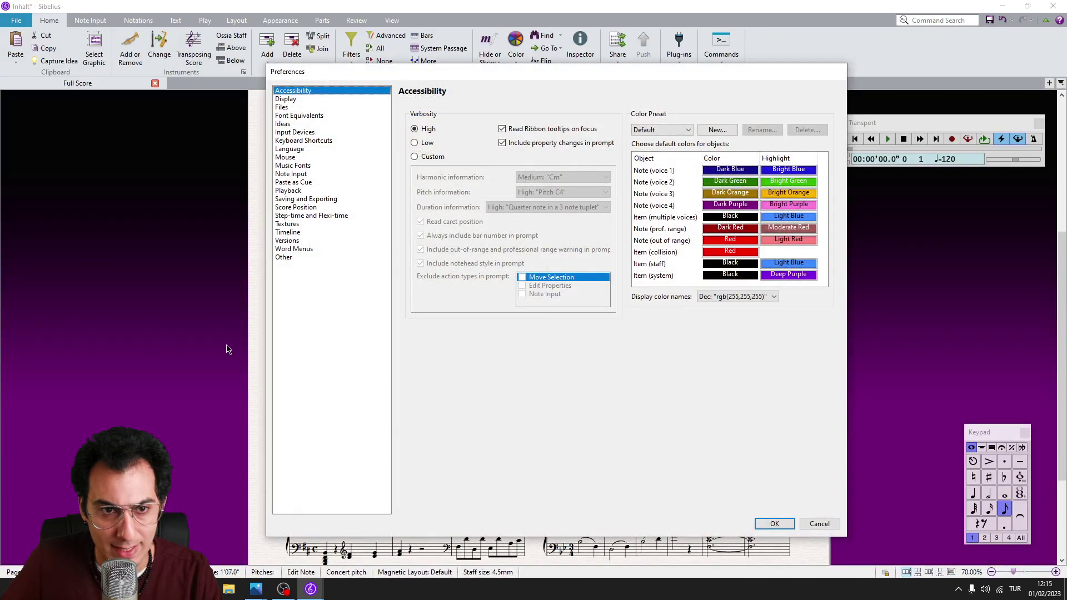
click(298, 141)
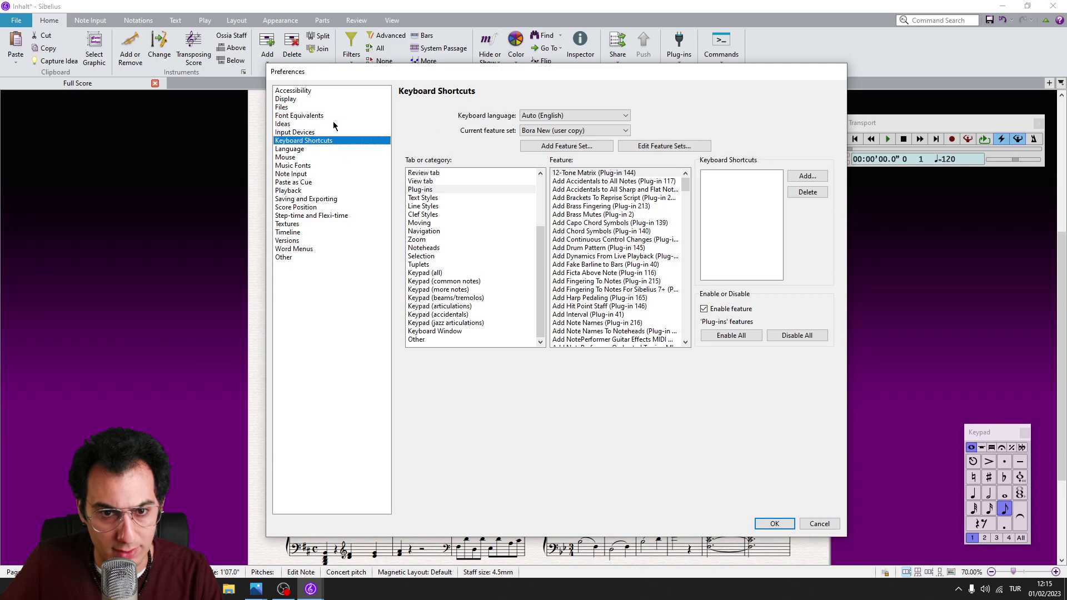
scroll(442, 236, up, 1)
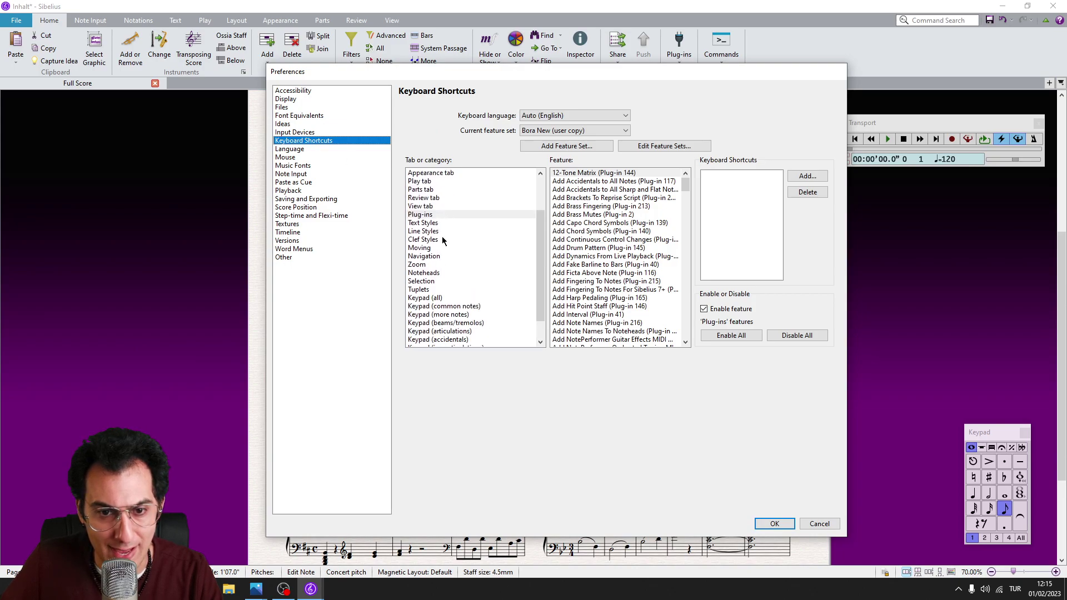
click(437, 215)
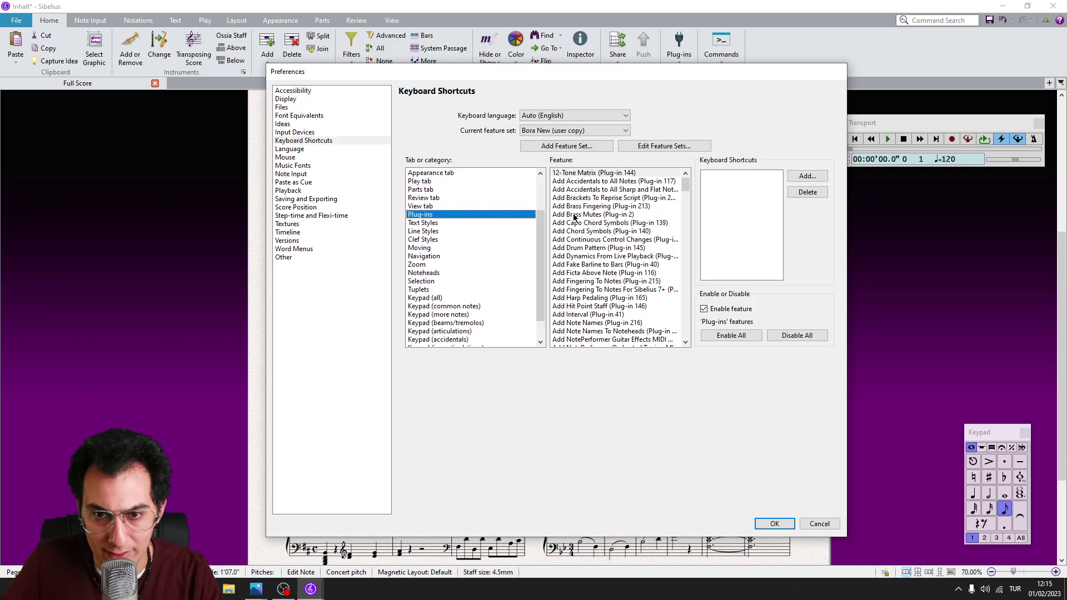
click(590, 199)
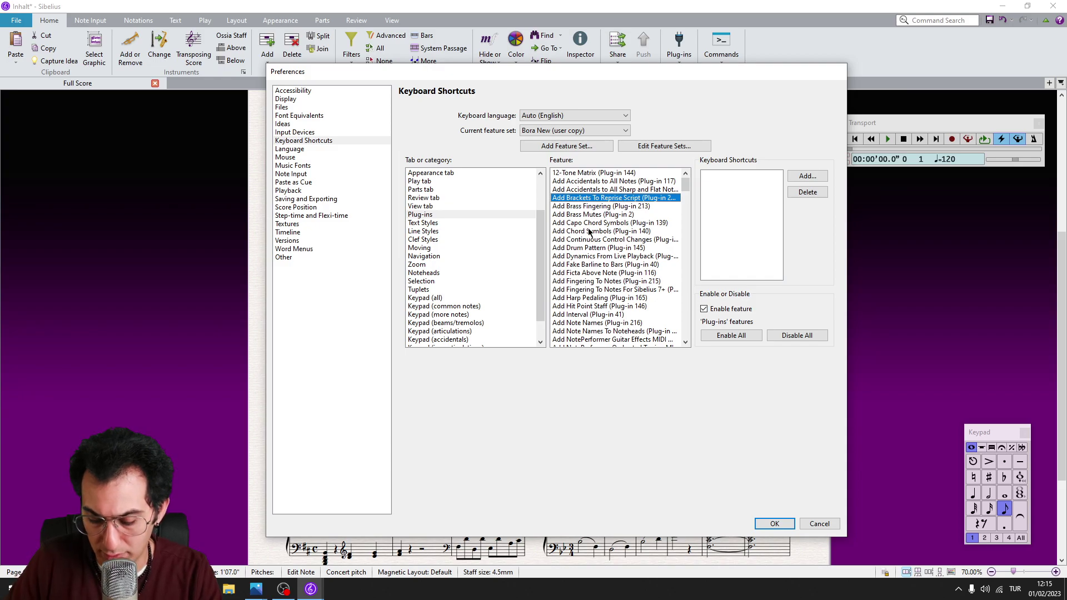
text(my)
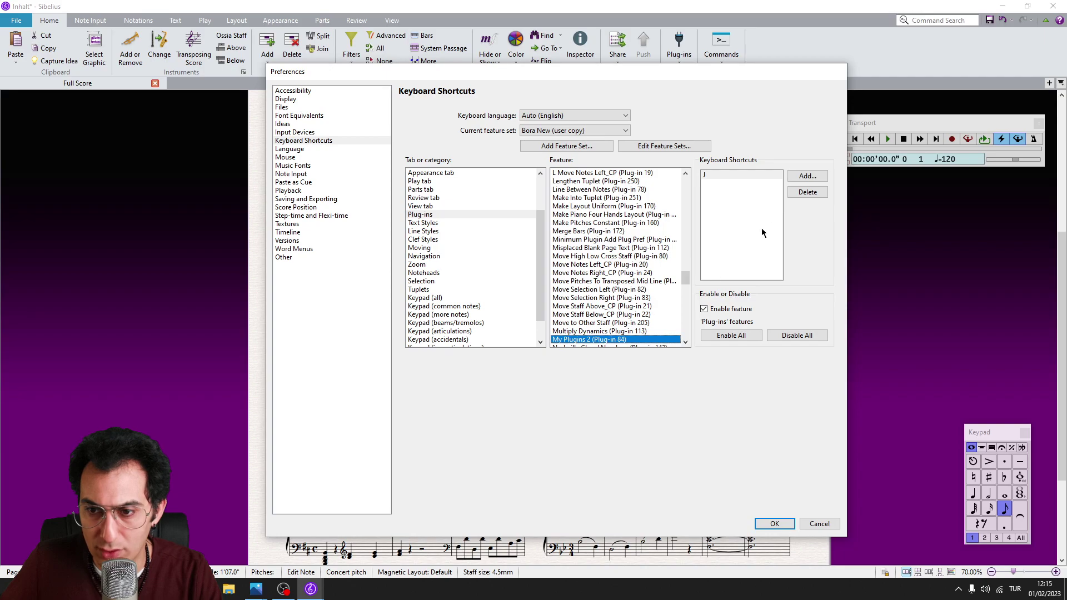
click(803, 177)
drag(550, 270, 545, 195)
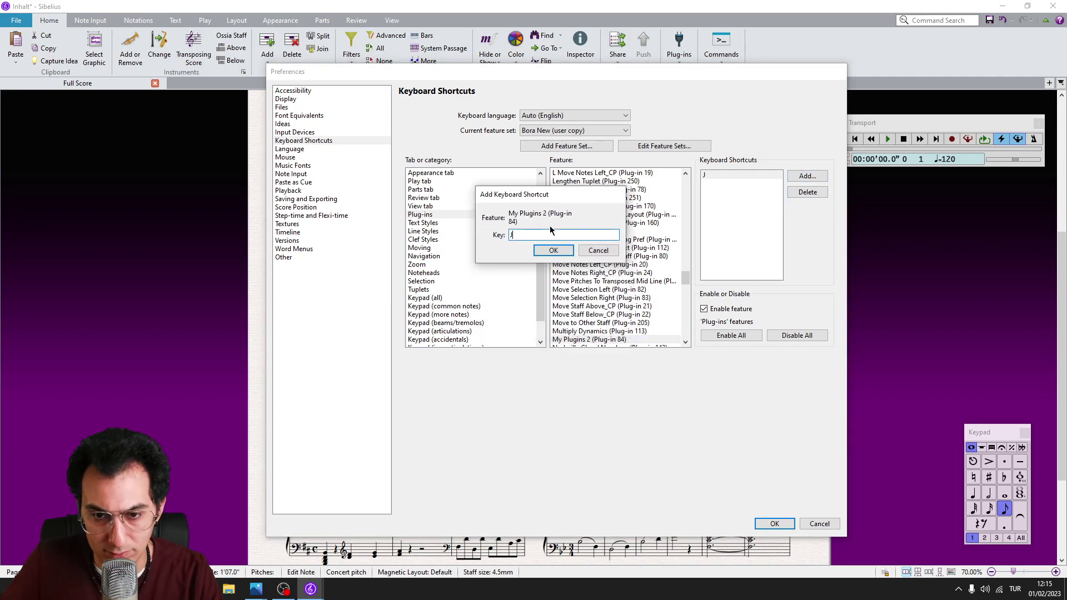
click(555, 251)
click(774, 524)
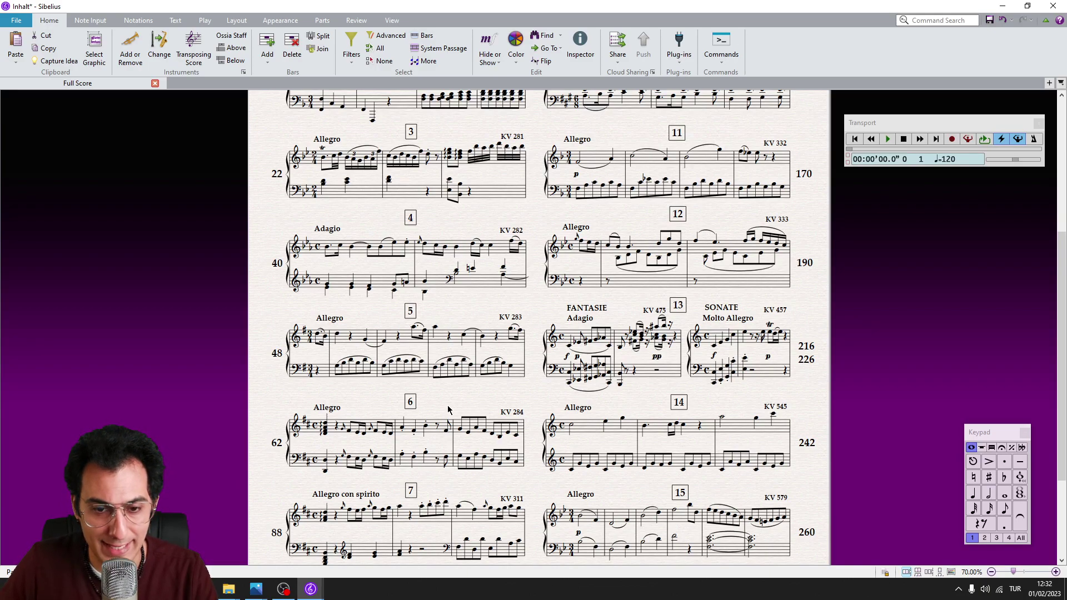
Step: Open the My Plugins 2 Customize window and clear the plugins in the current set
key(ctrl+shift+p)
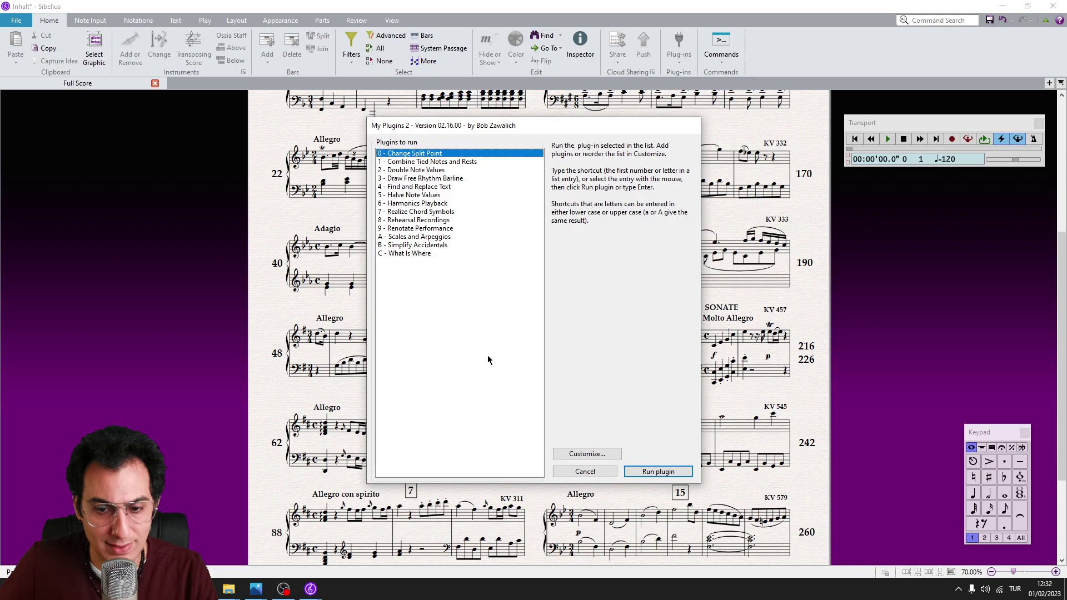
click(593, 455)
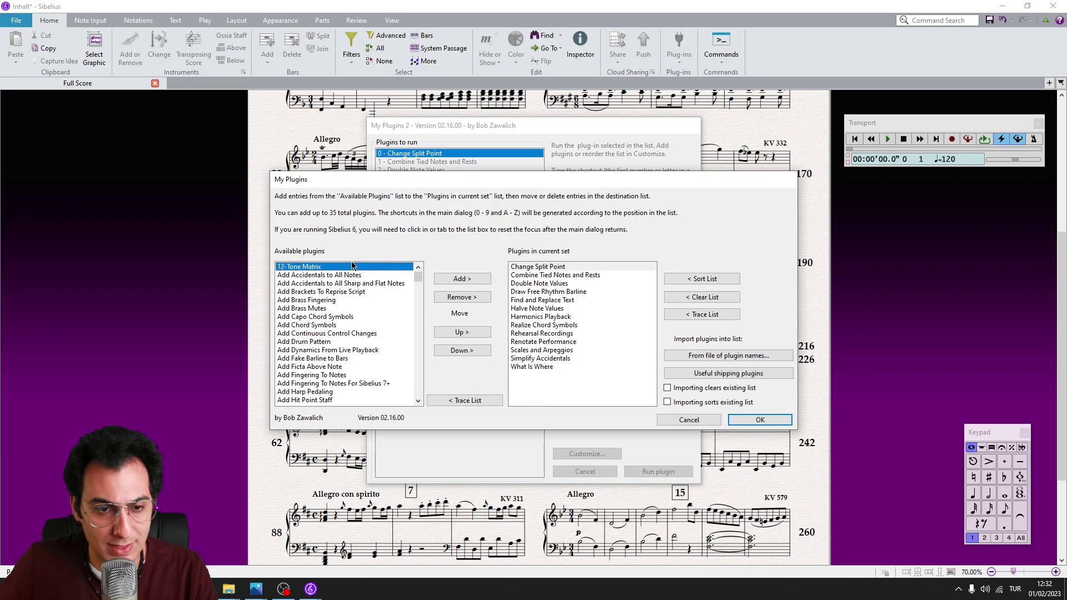
mouse_move(417, 277)
mouse_down()
mouse_move(417, 384)
mouse_move(417, 271)
mouse_up()
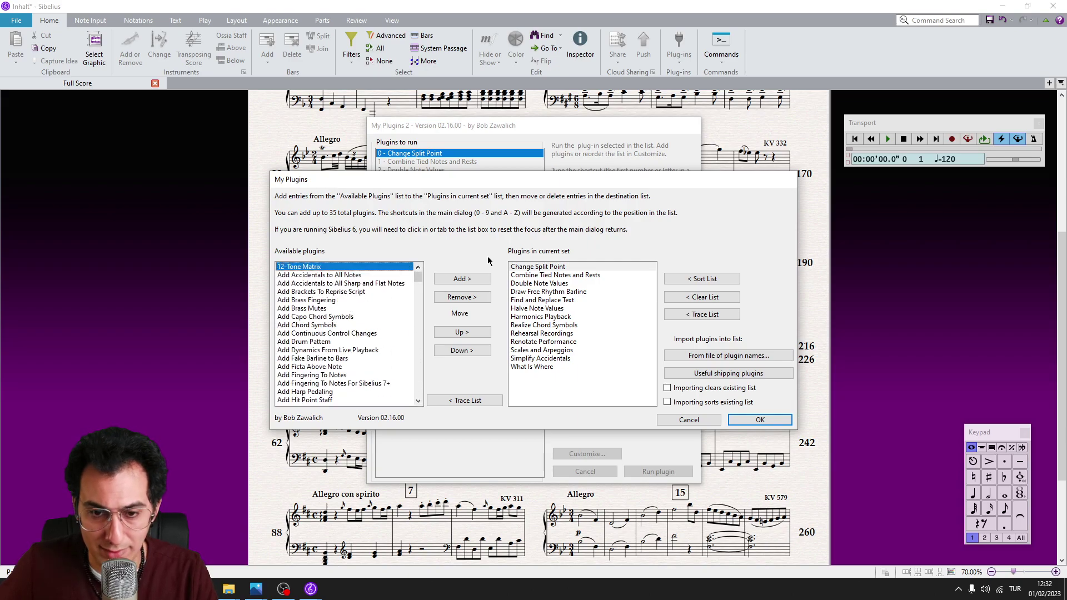
click(701, 298)
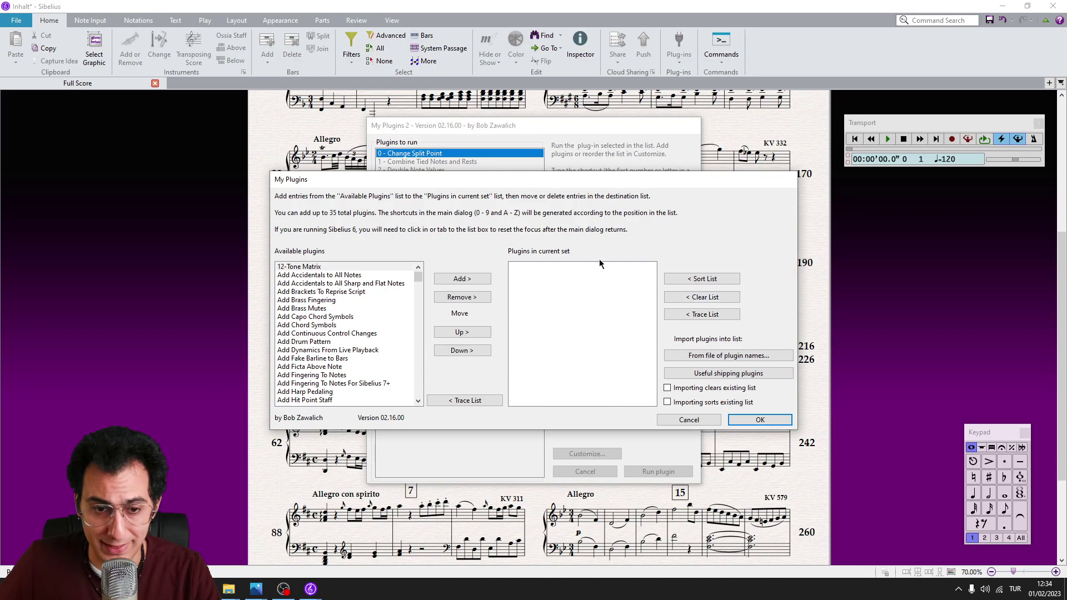
Step: Add Add Brass Fingering, Add Ficta Above Note, Sibelius 7+ fingering, NotePerformer tenuto, and Are Your Plugins Up-To-Date?
click(342, 301)
click(462, 282)
click(327, 367)
click(460, 279)
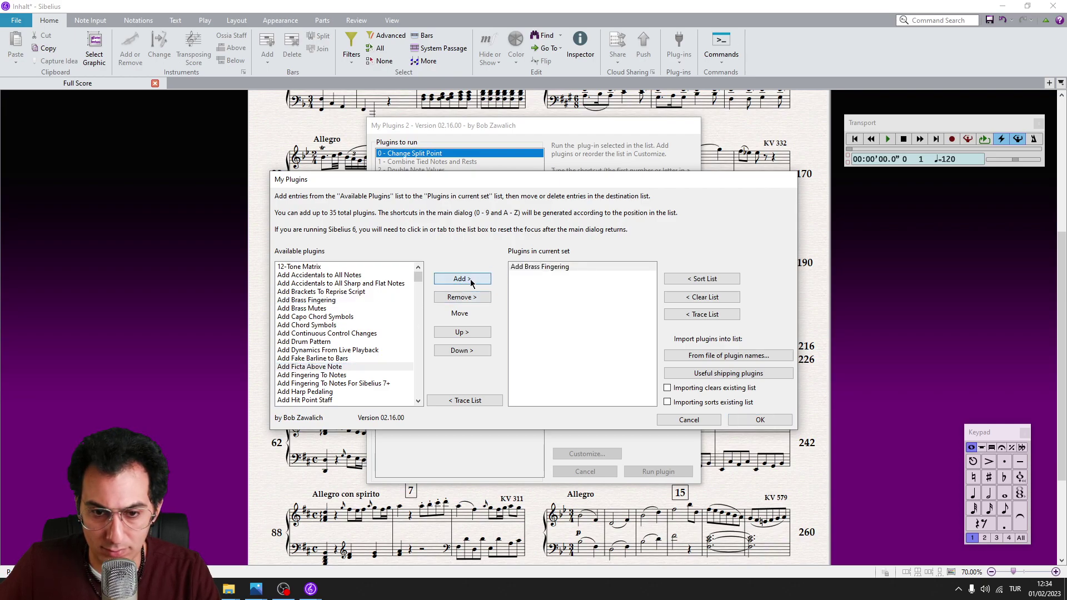
click(348, 383)
scroll(353, 371, down, 4)
click(468, 283)
click(326, 359)
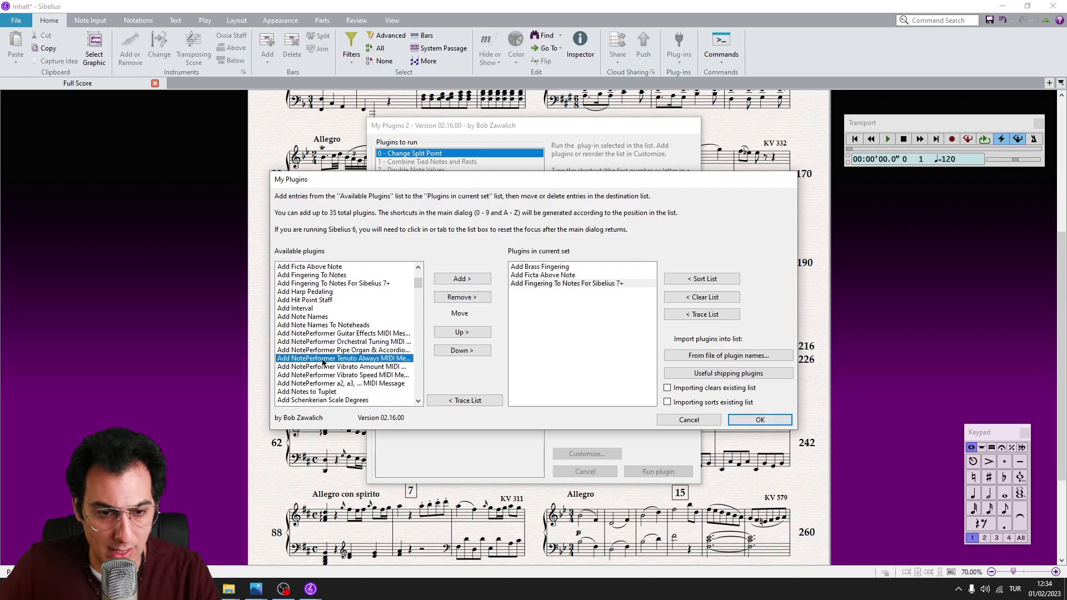
click(462, 280)
scroll(345, 344, down, 7)
click(325, 334)
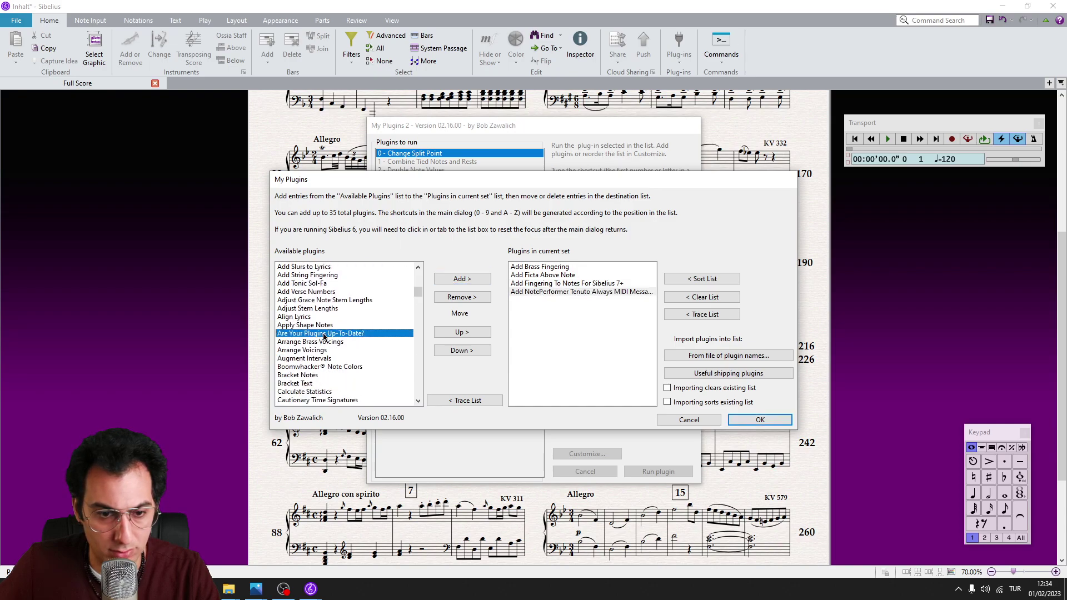
click(467, 279)
Step: Add Boomwhacker® Note Colors, Combine Tied Notes and Rests, Copy Plugin, Copy Staff Below_CP, Create Trailing Pseudo-Grace Notes, Duplicates In Staves
click(320, 367)
scroll(336, 369, down, 1)
click(462, 279)
scroll(323, 376, down, 5)
click(322, 367)
click(462, 279)
scroll(338, 392, down, 5)
click(329, 351)
click(462, 279)
click(327, 367)
click(463, 278)
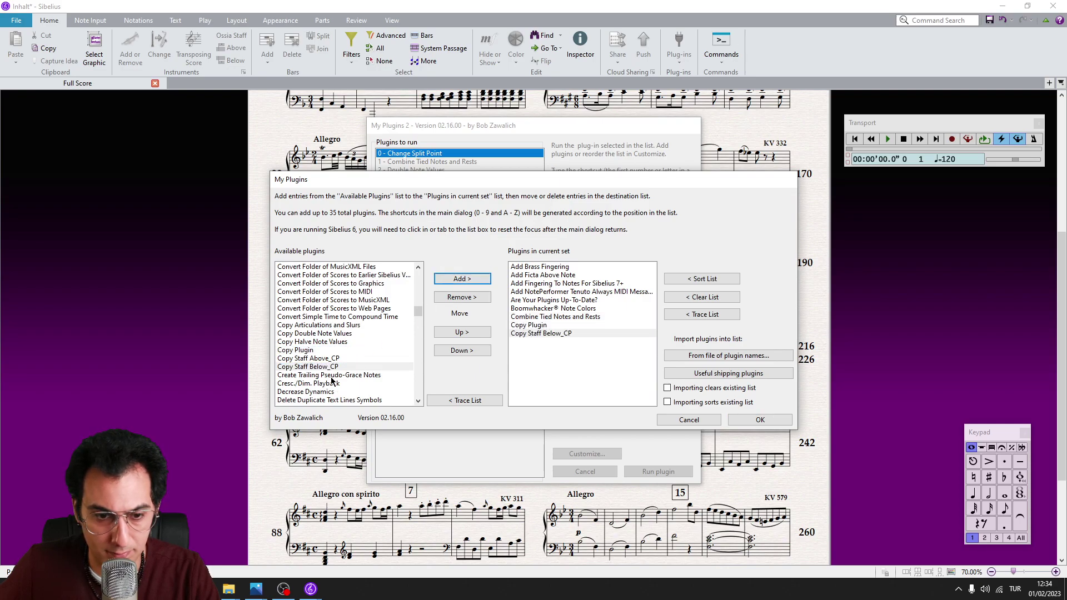
click(334, 375)
scroll(339, 375, down, 4)
click(467, 279)
click(344, 375)
click(462, 278)
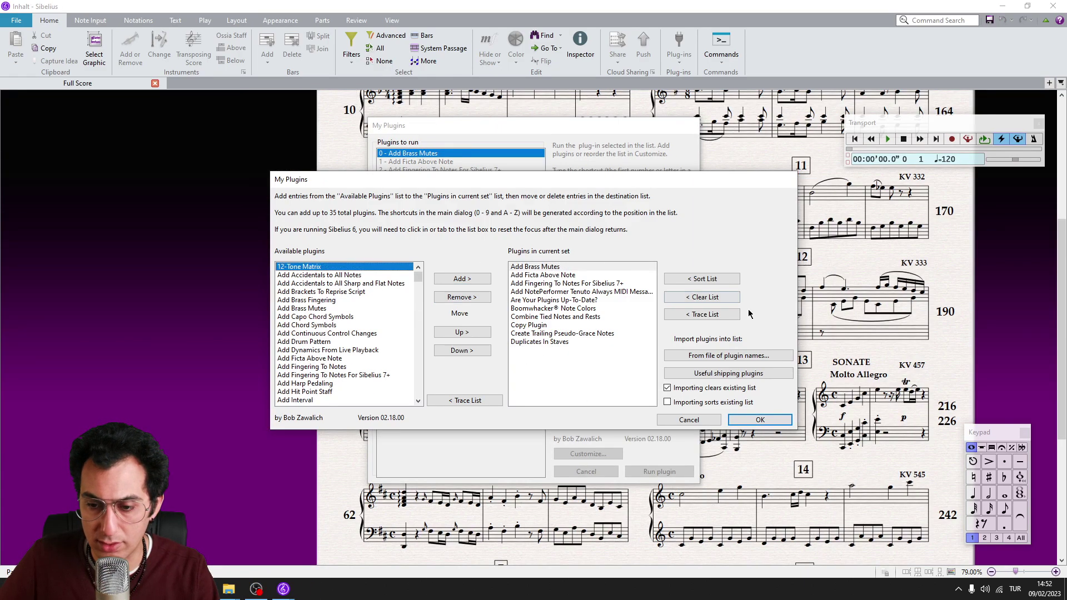
click(760, 419)
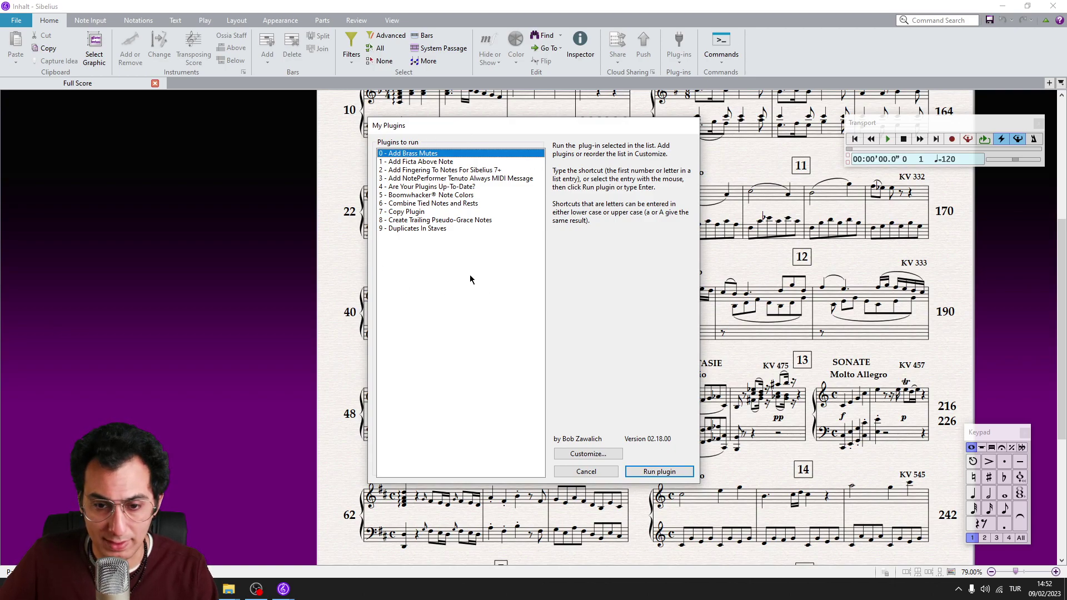
click(588, 454)
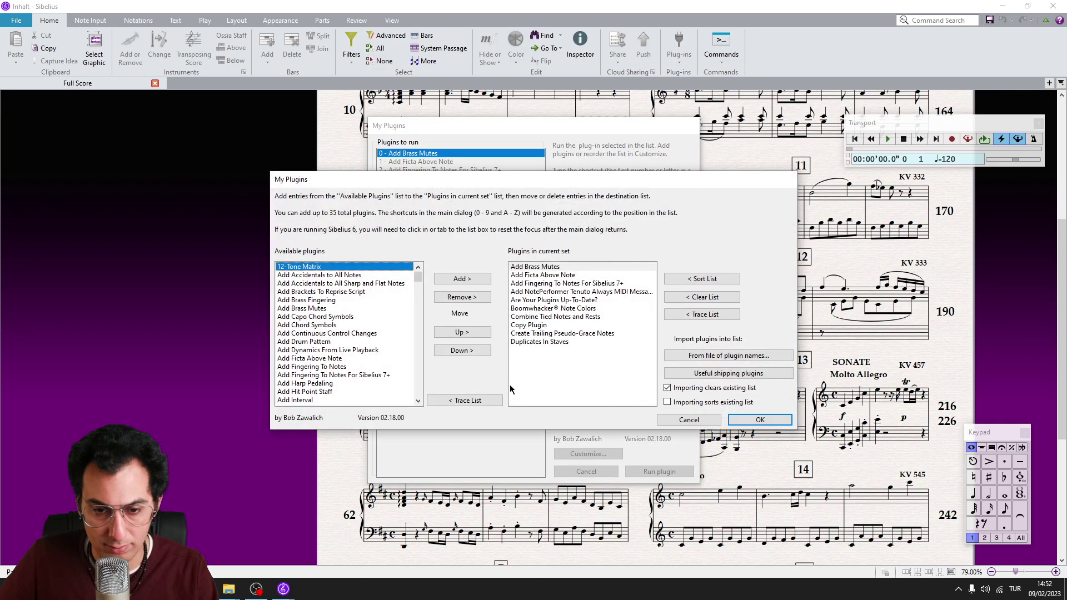
click(692, 317)
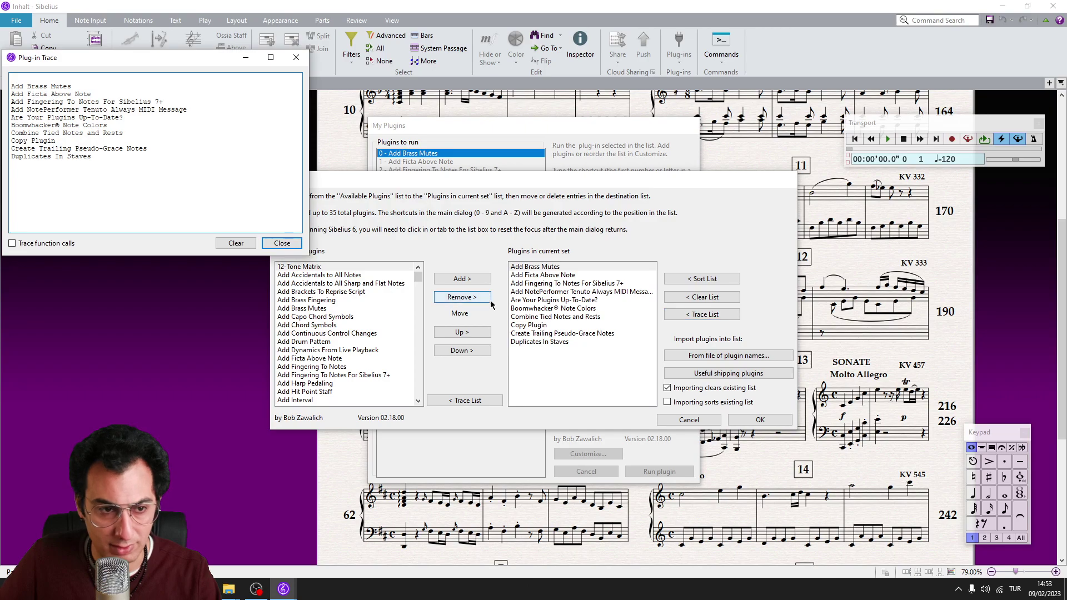
mouse_move(92, 157)
mouse_down()
mouse_move(22, 94)
mouse_move(21, 78)
mouse_up()
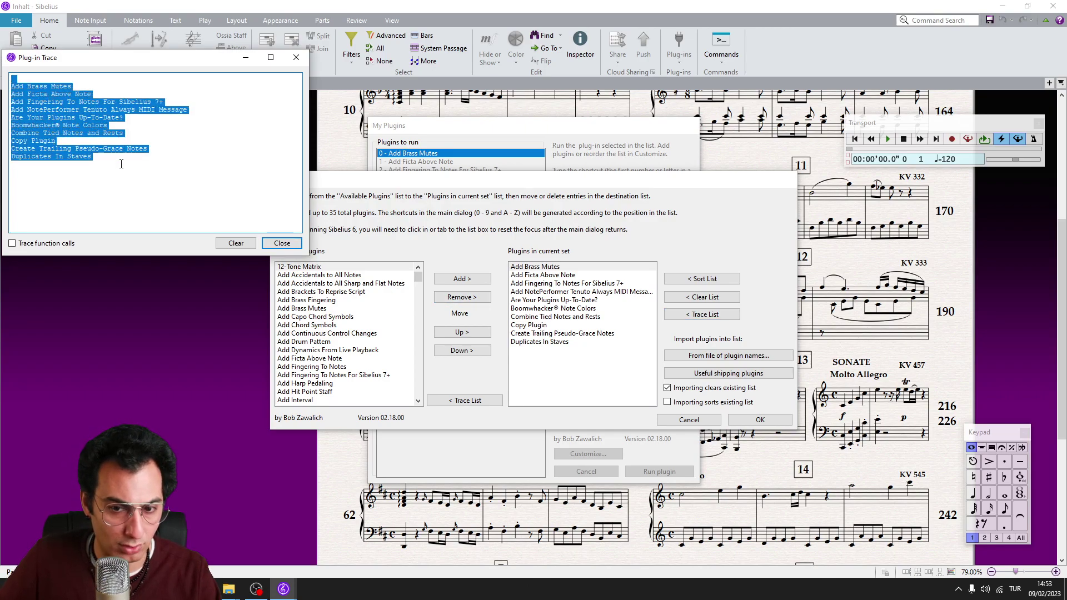
click(296, 58)
click(592, 366)
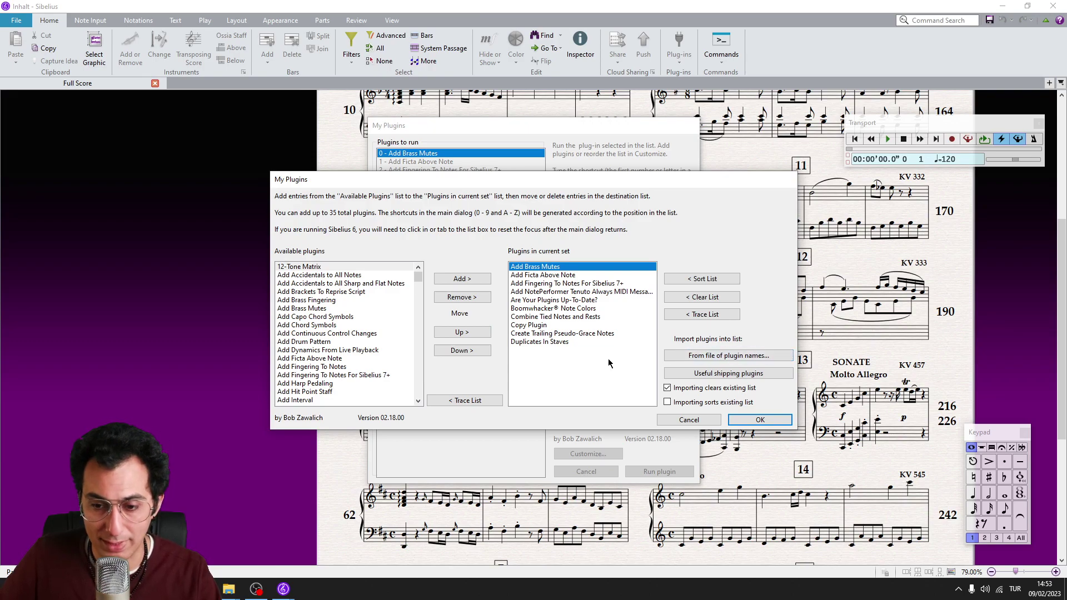
Step: Import plugin names from the 'My Plugins Set' file on the Desktop into the current set
click(724, 359)
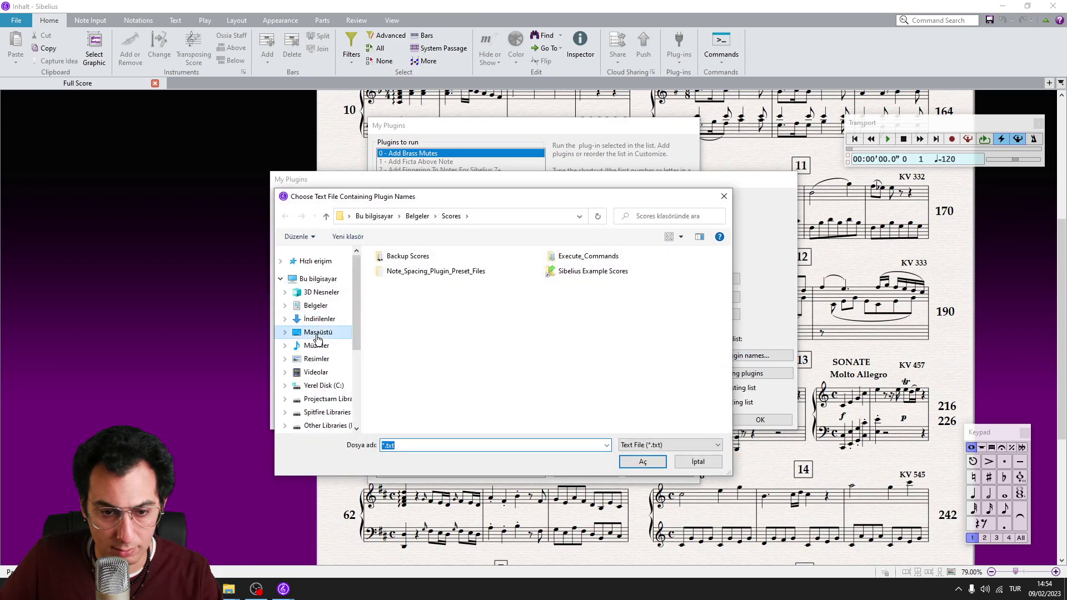
click(317, 333)
scroll(461, 328, down, 10)
click(422, 417)
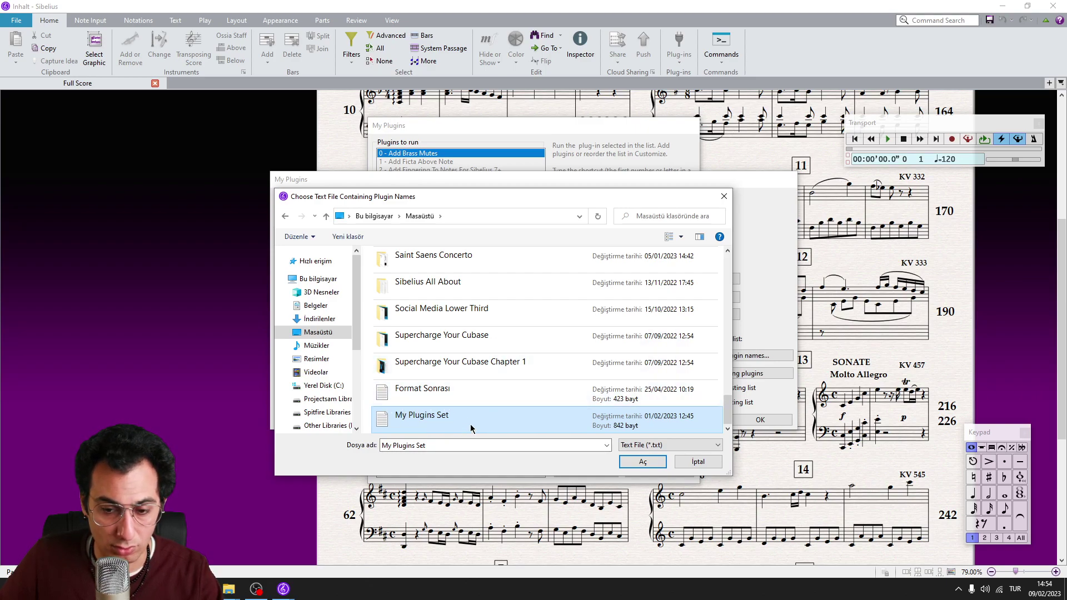
click(642, 462)
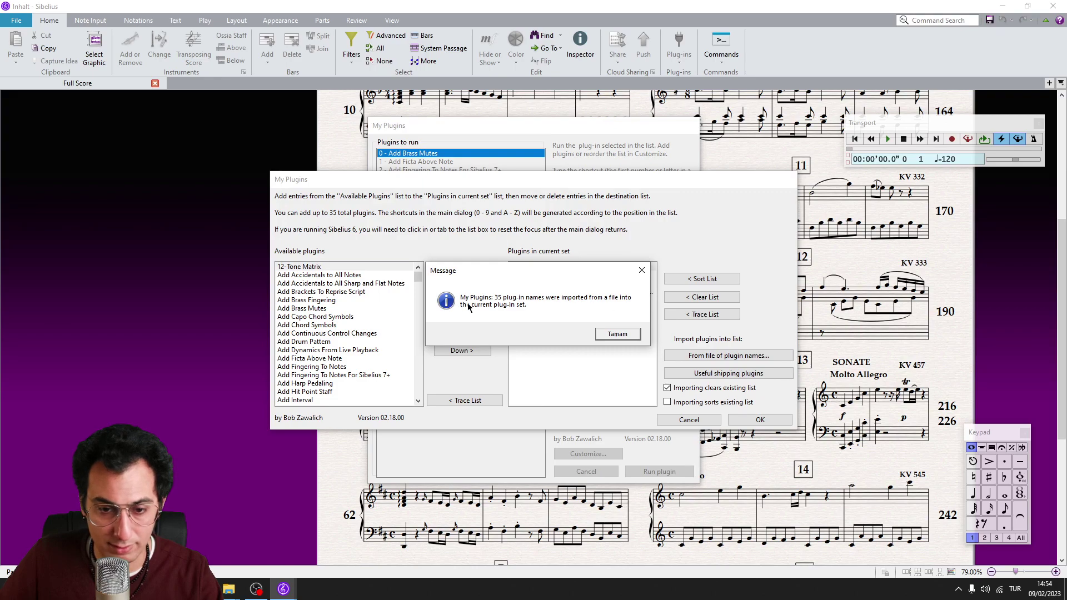
Step: Acknowledge the 35-name import and toggle 'Importing sorts existing list' on and back off
click(614, 336)
click(760, 421)
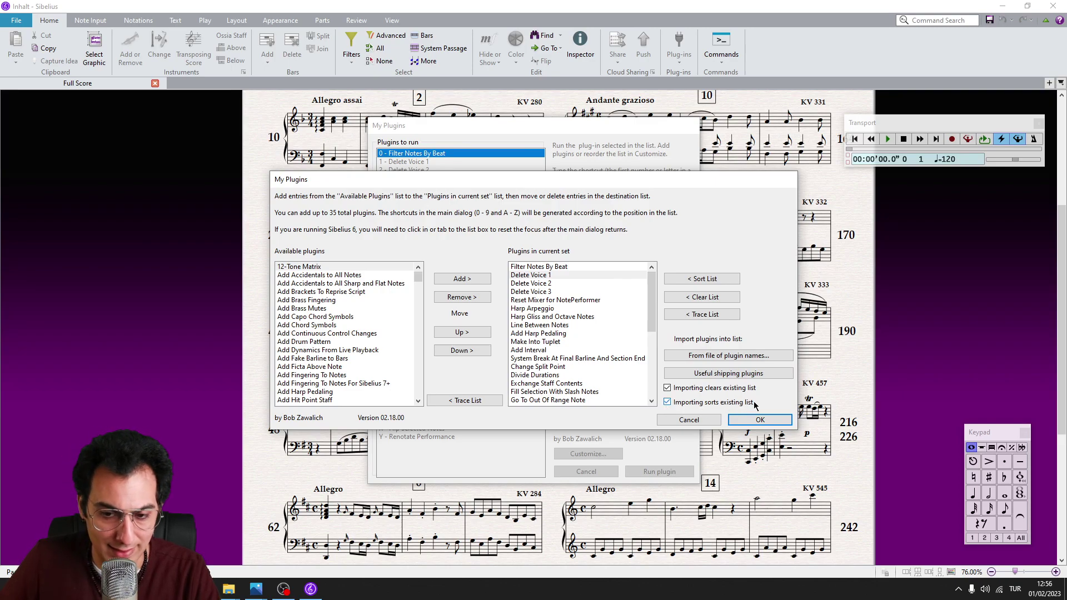
click(698, 404)
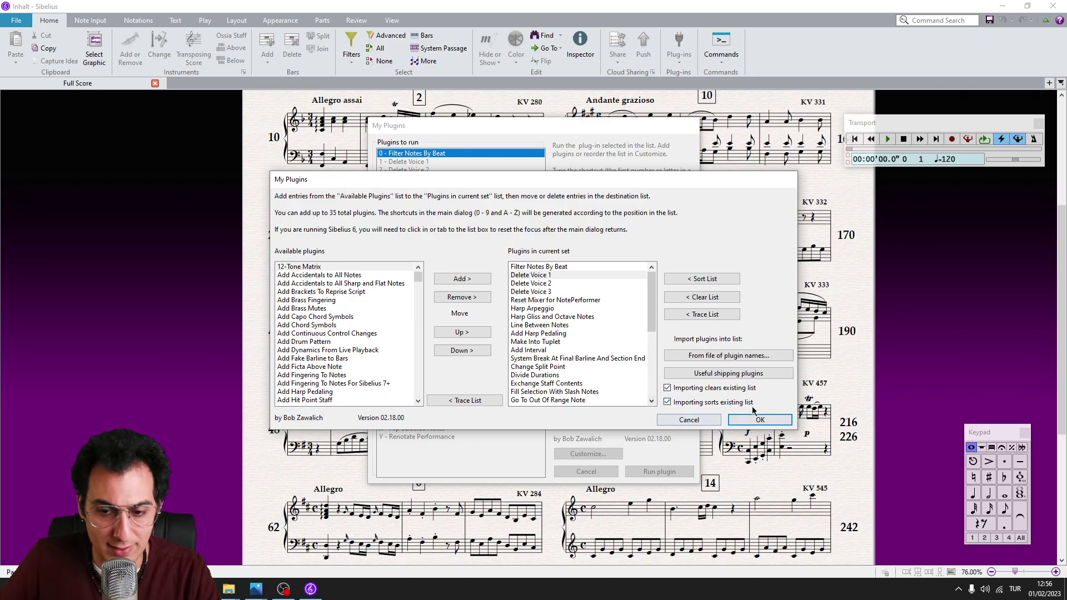
click(674, 403)
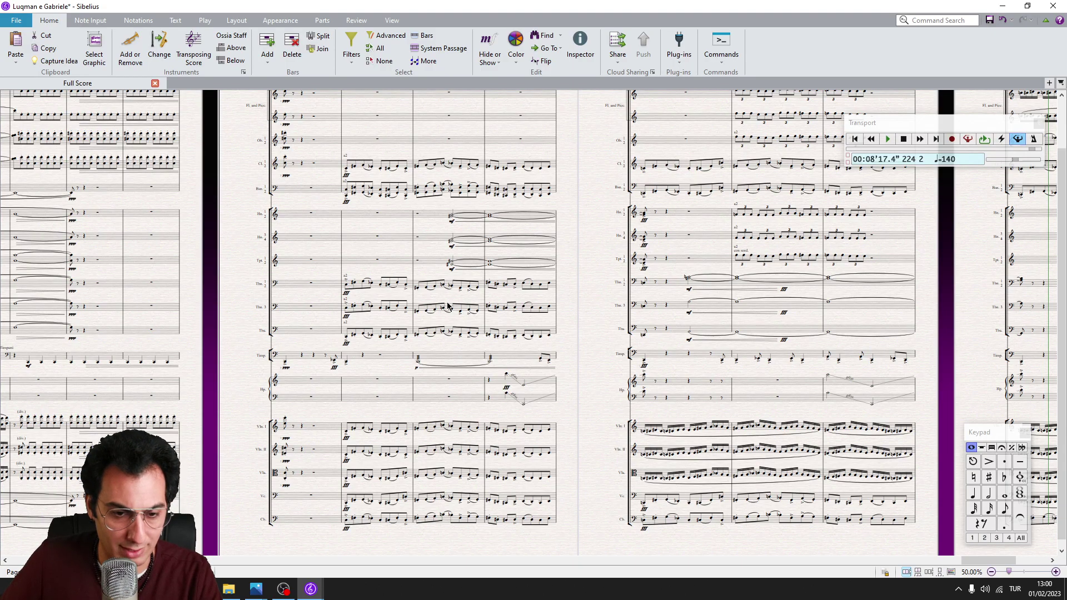
Step: Show and hide the Mixer, then run '4 - Reset Mixer for NotePerformer' from My Plugins
key(m)
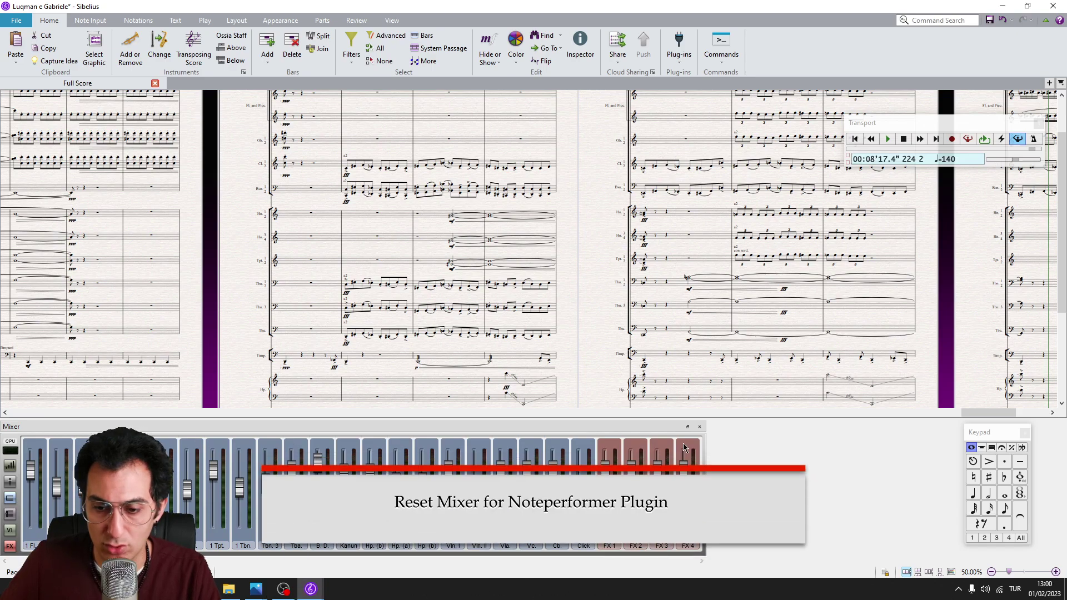
click(700, 427)
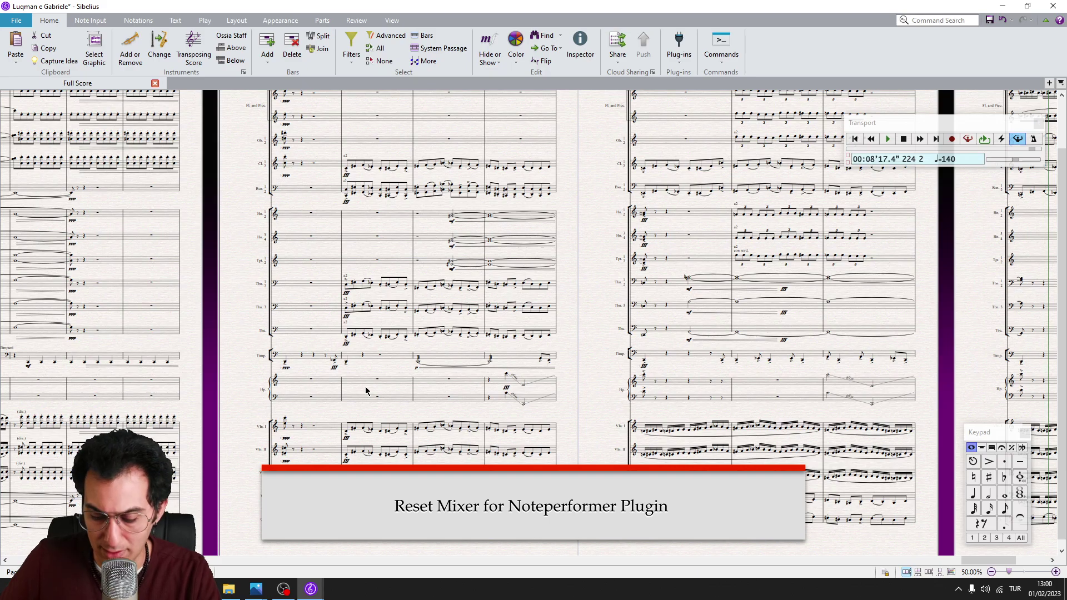
key(ctrl+shift+p)
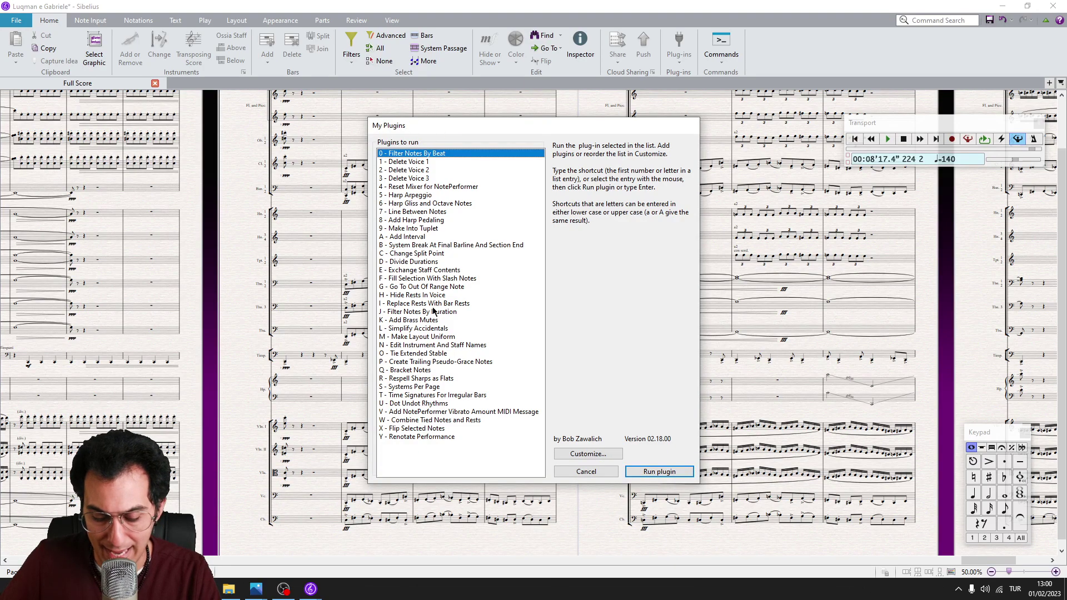
key(4)
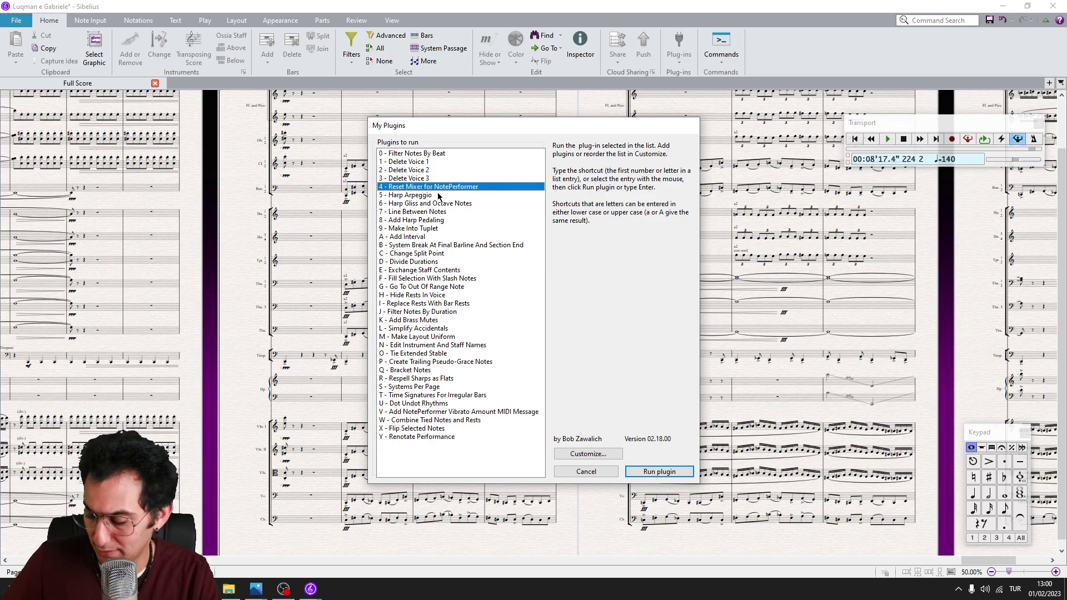
key(Return)
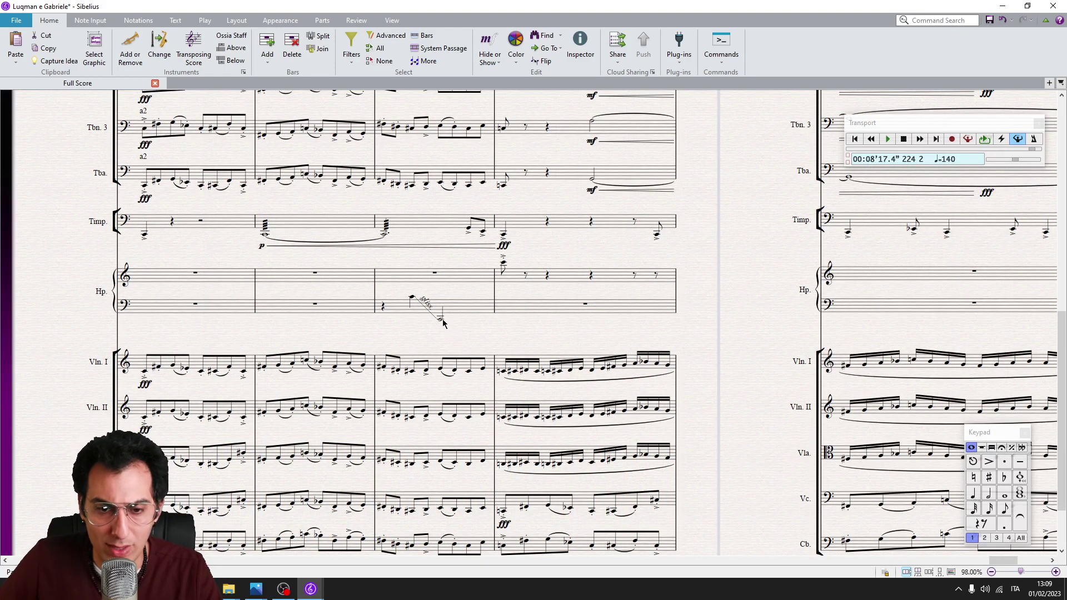
Step: Select the harp glissando end note and high harp note, then join them with a plain line using Line Between Notes
click(441, 319)
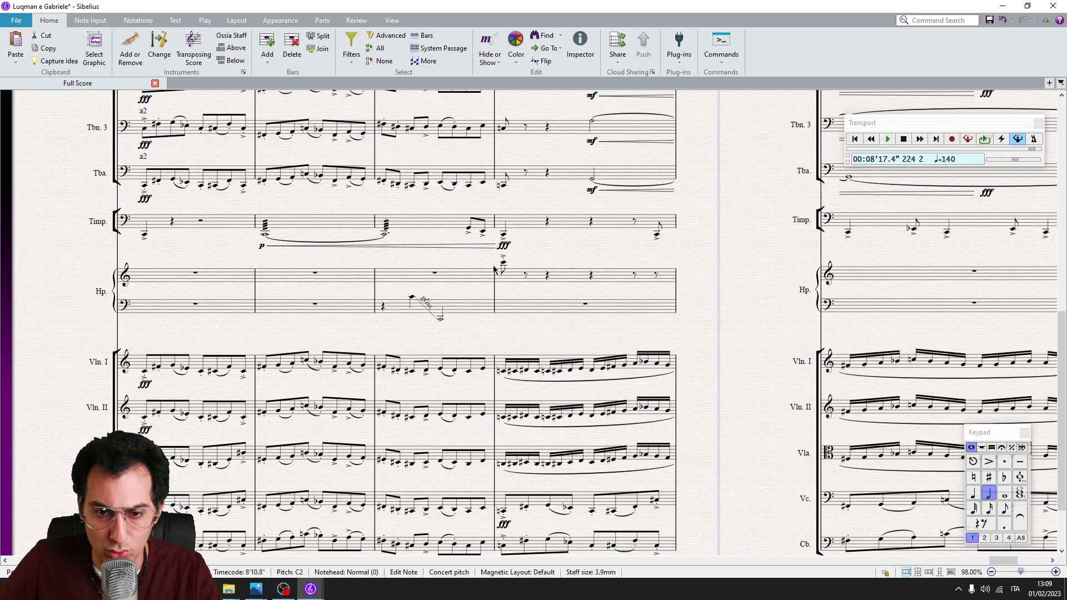
ctrl+click(503, 263)
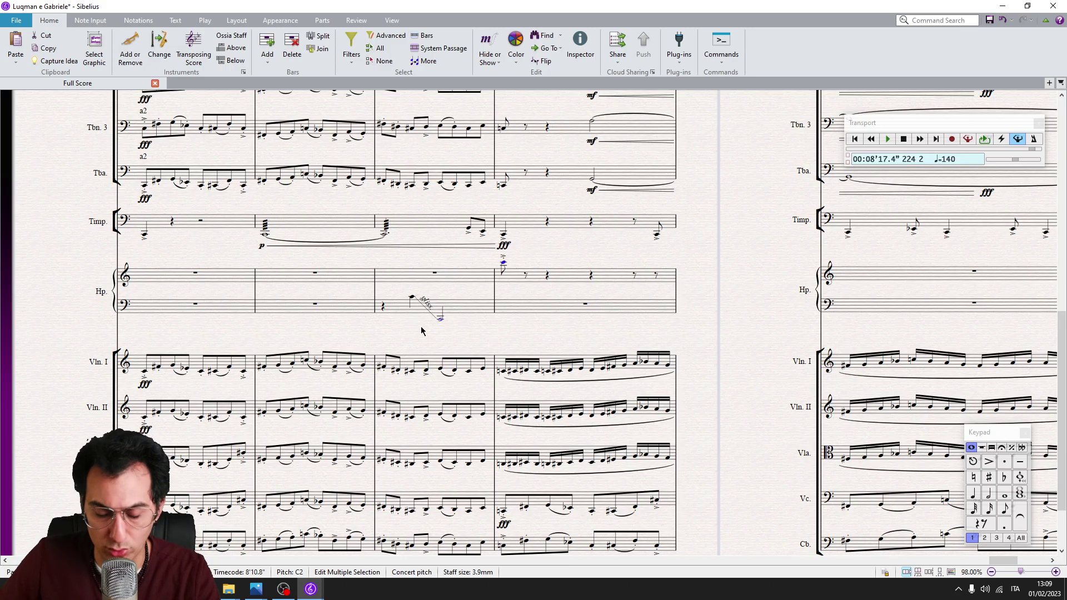
key(ctrl+shift+p)
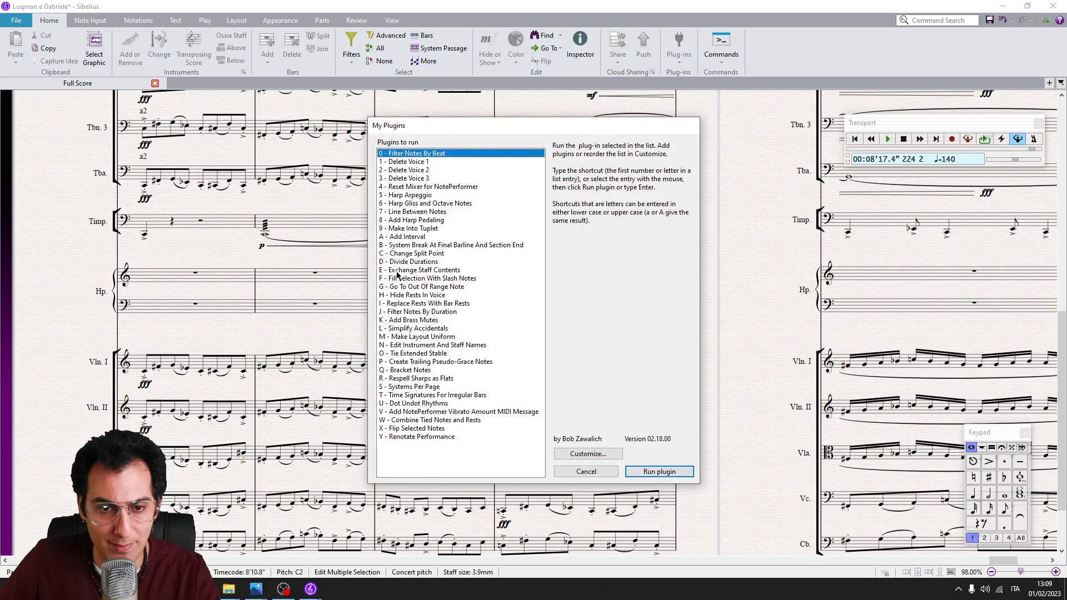
click(422, 212)
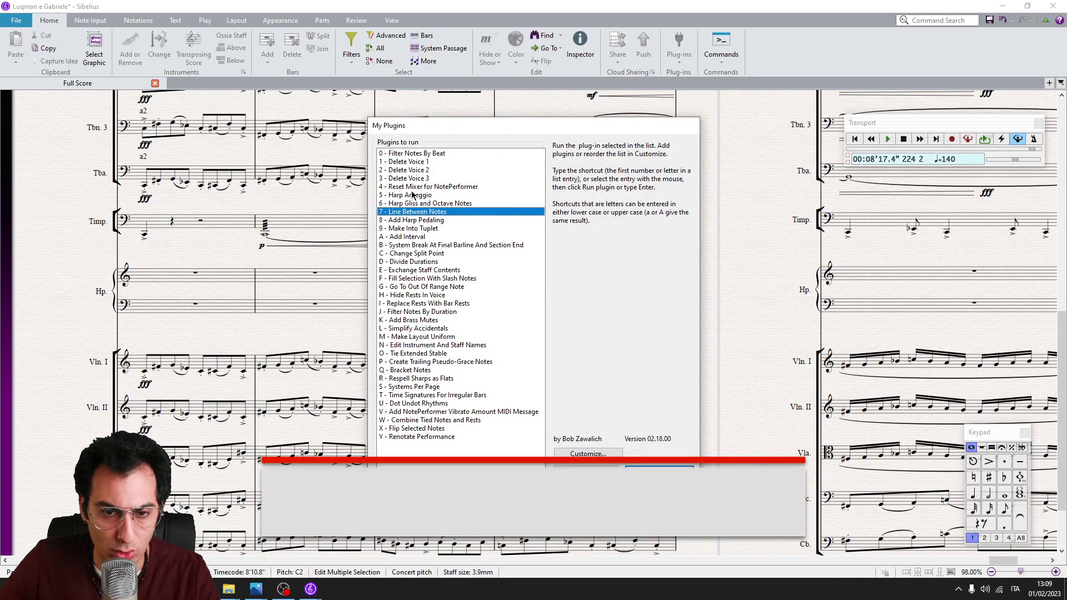
key(Return)
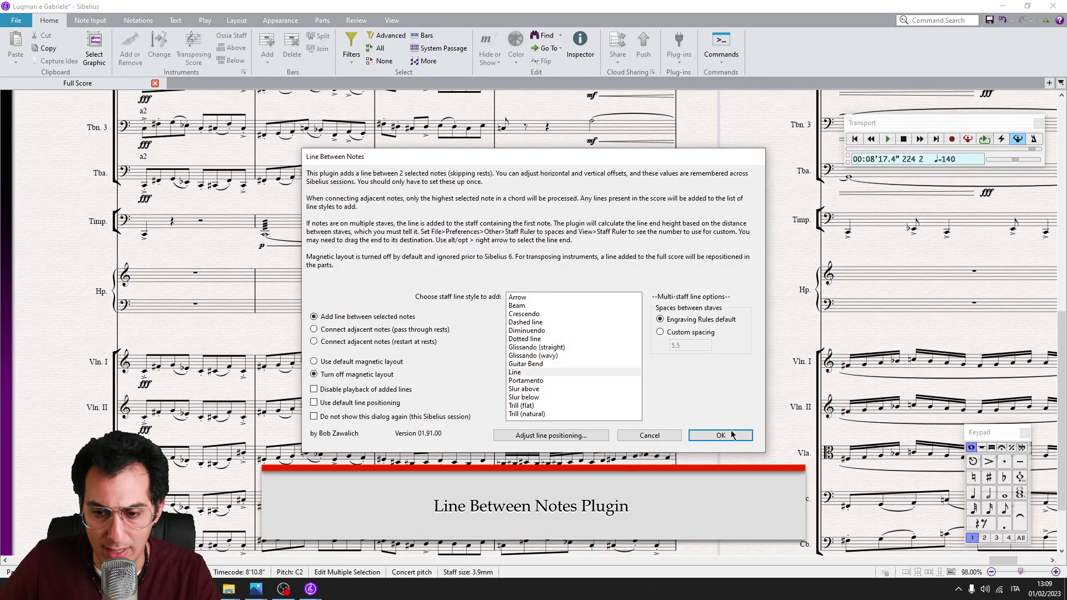
click(544, 373)
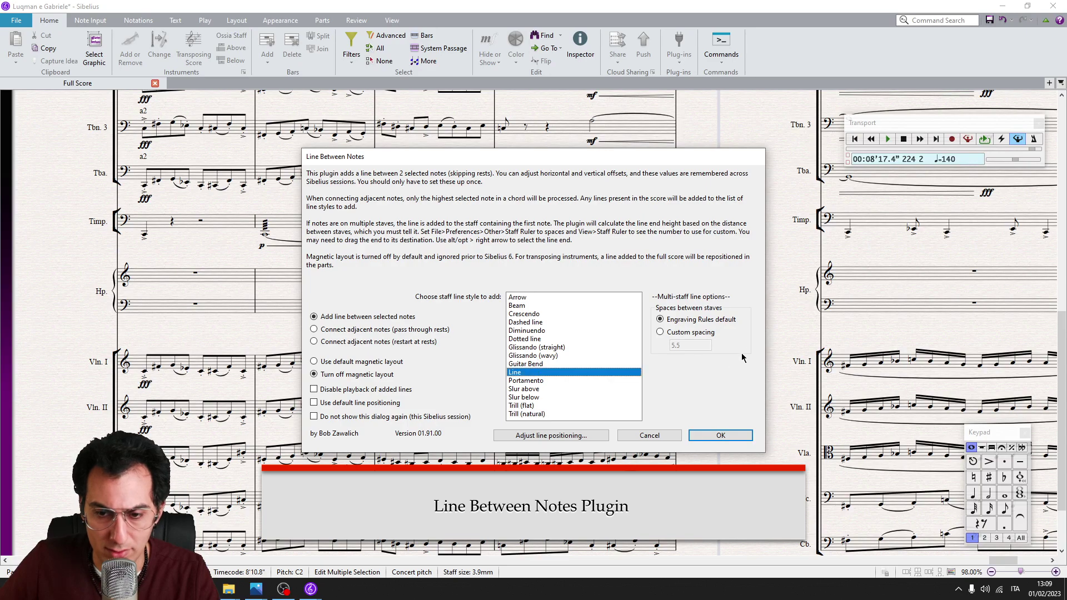
click(720, 435)
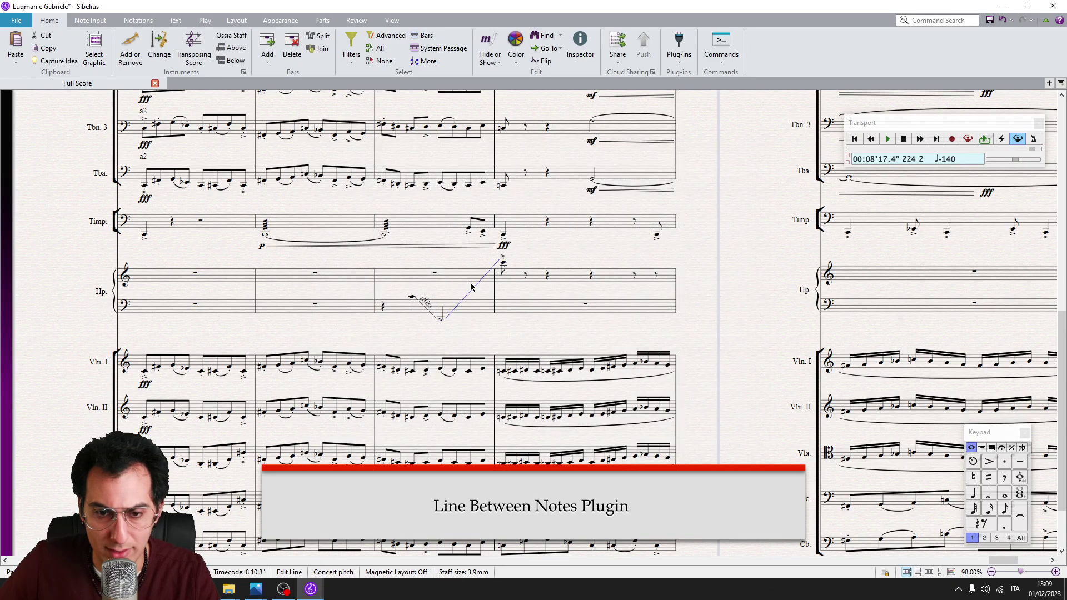
key(Escape)
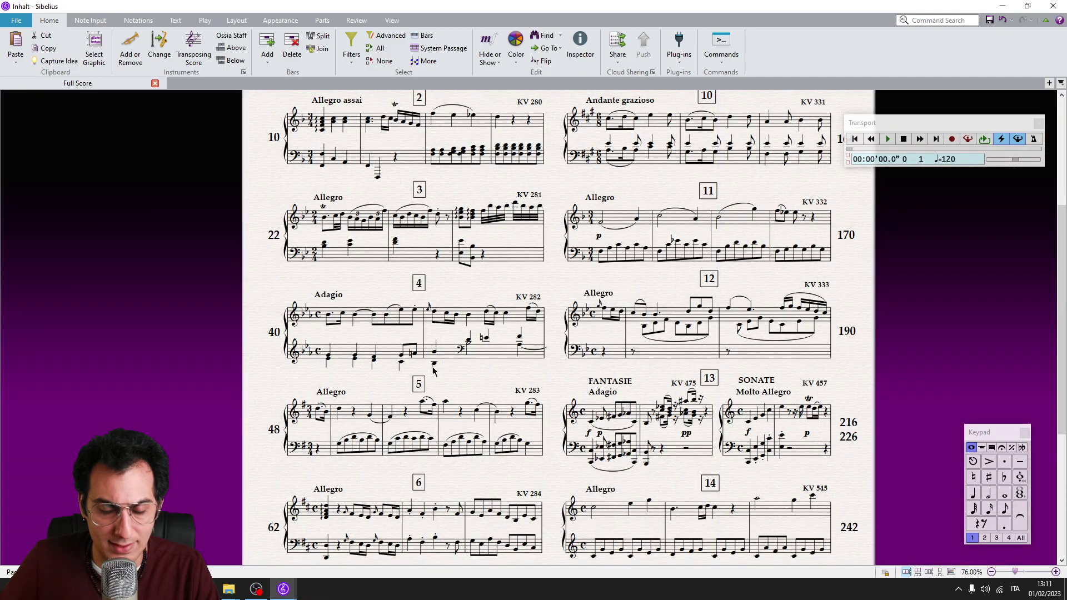
Step: In the Rach 3 score, select the passage from the first bar through bar 68
key(alt+Tab)
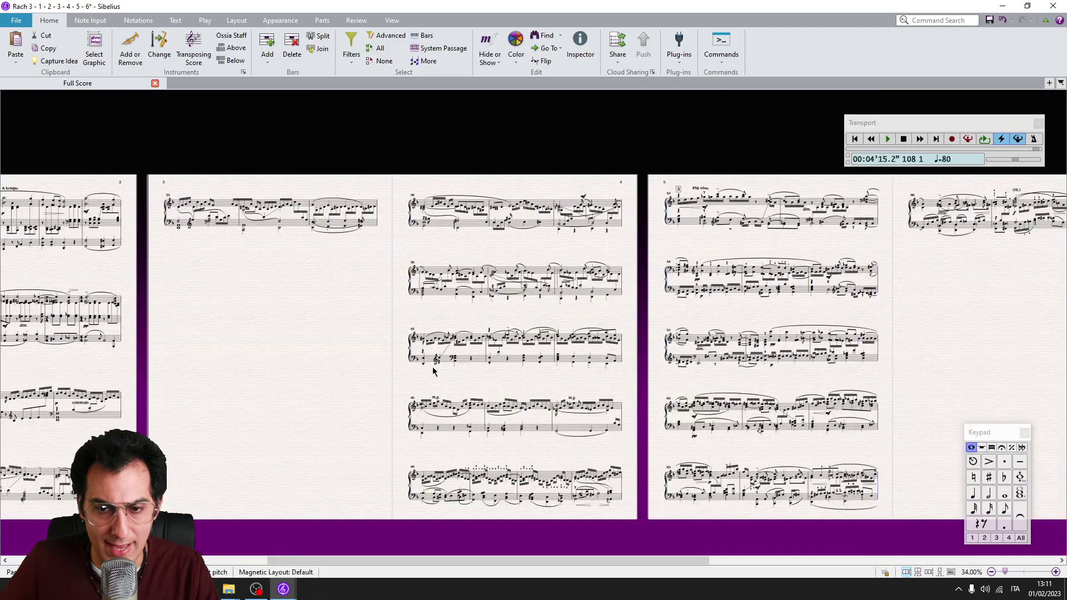
click(194, 209)
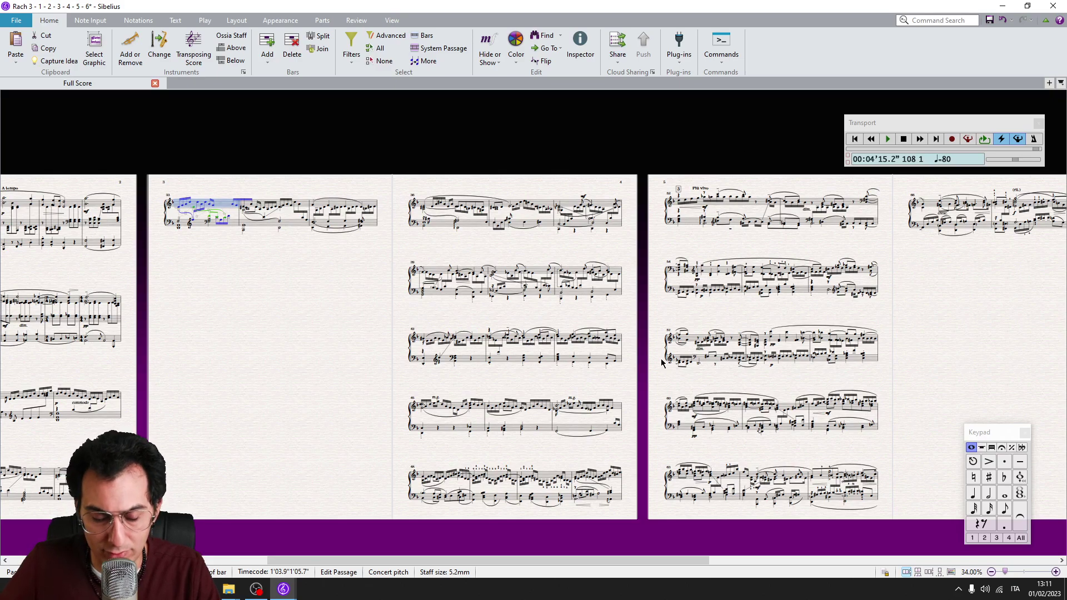
click(317, 286)
click(225, 202)
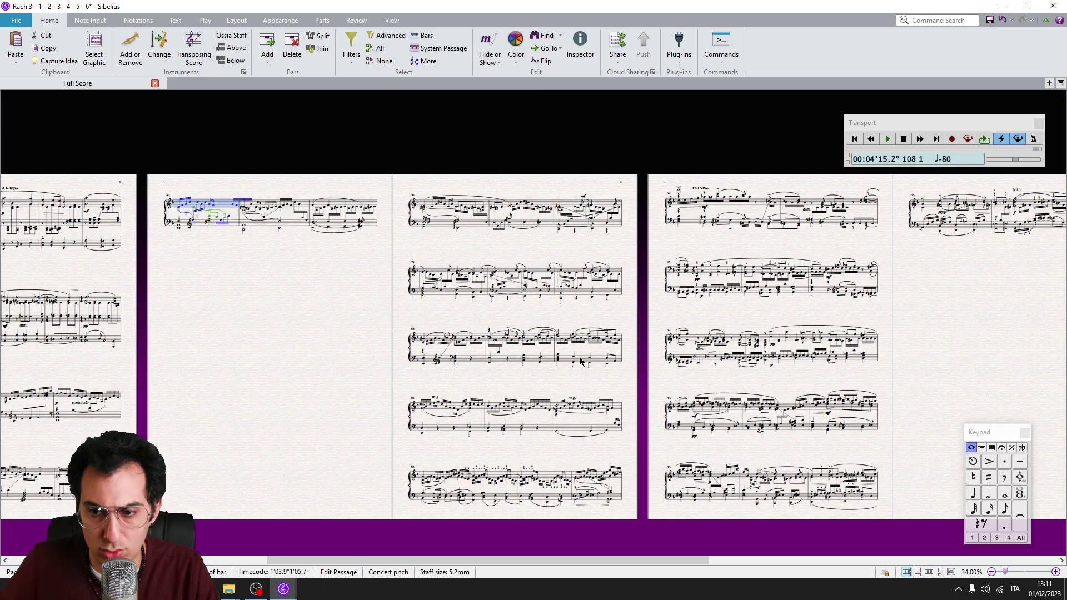
scroll(778, 322, right, 2)
shift+click(1033, 229)
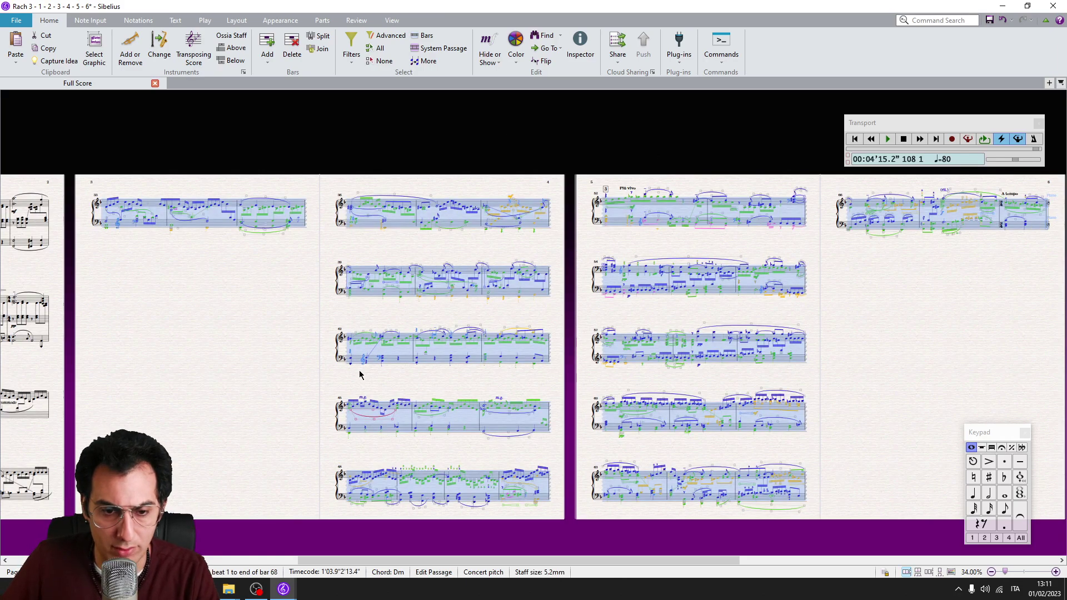
Step: Run the 'S - Systems Per Page' plugin on the selection with 6 systems per page
key(ctrl+shift+p)
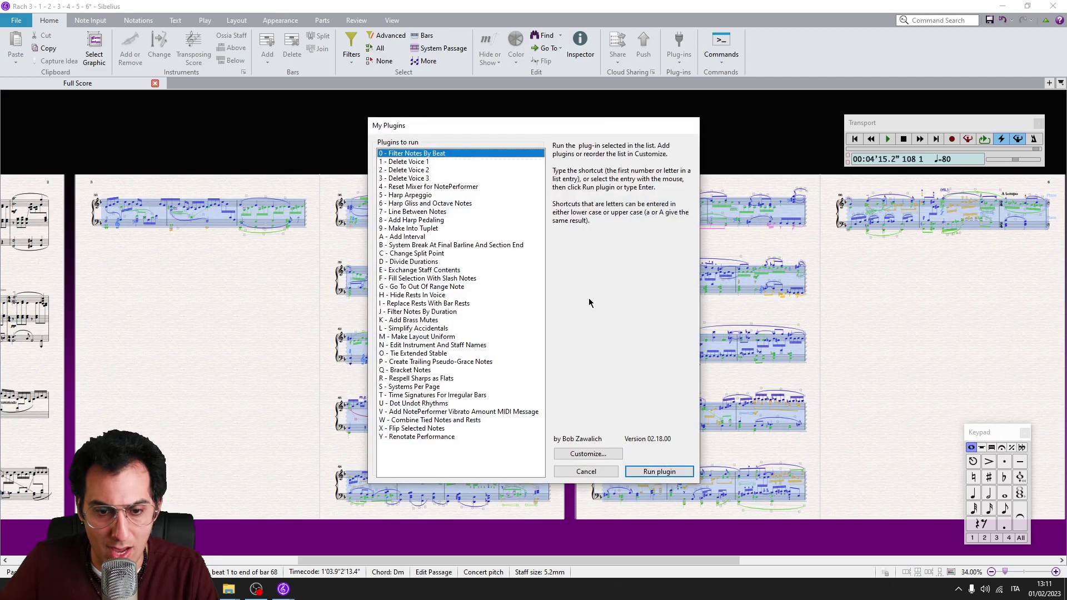
click(392, 387)
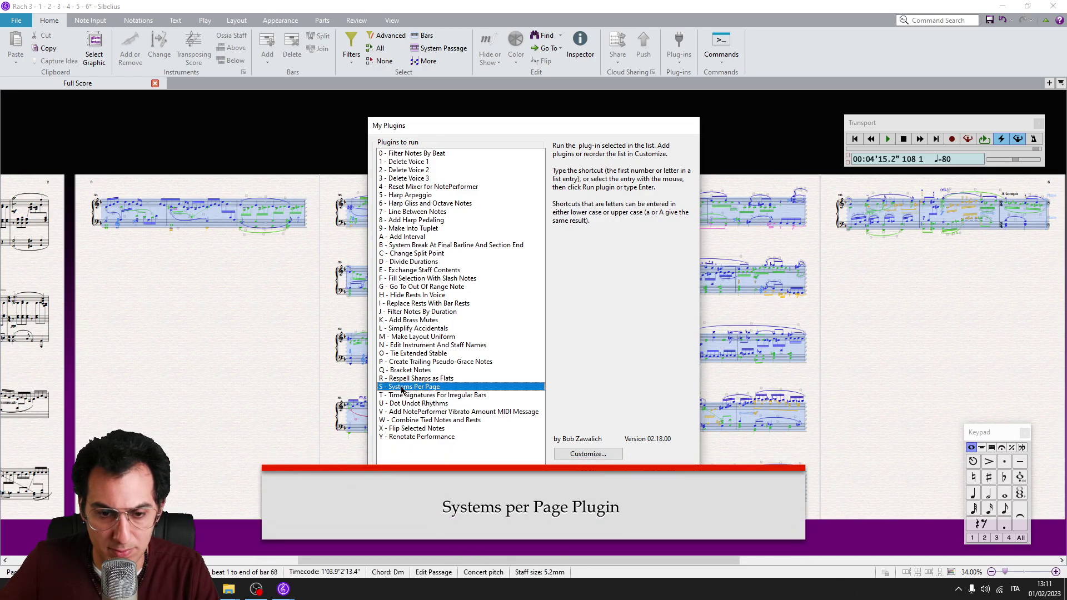
double_click(453, 387)
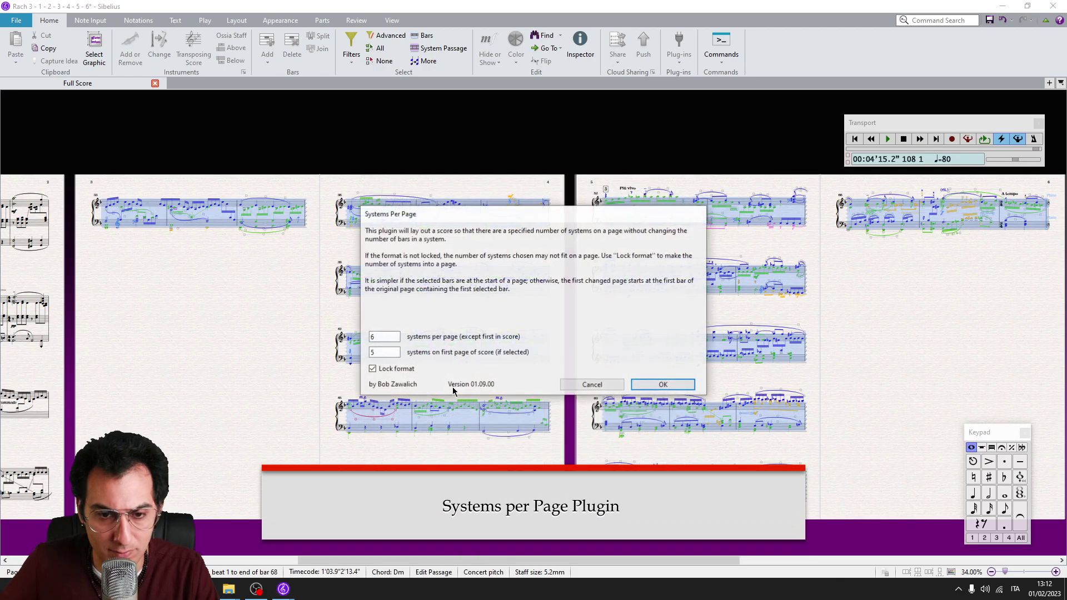
text(6)
key(Tab)
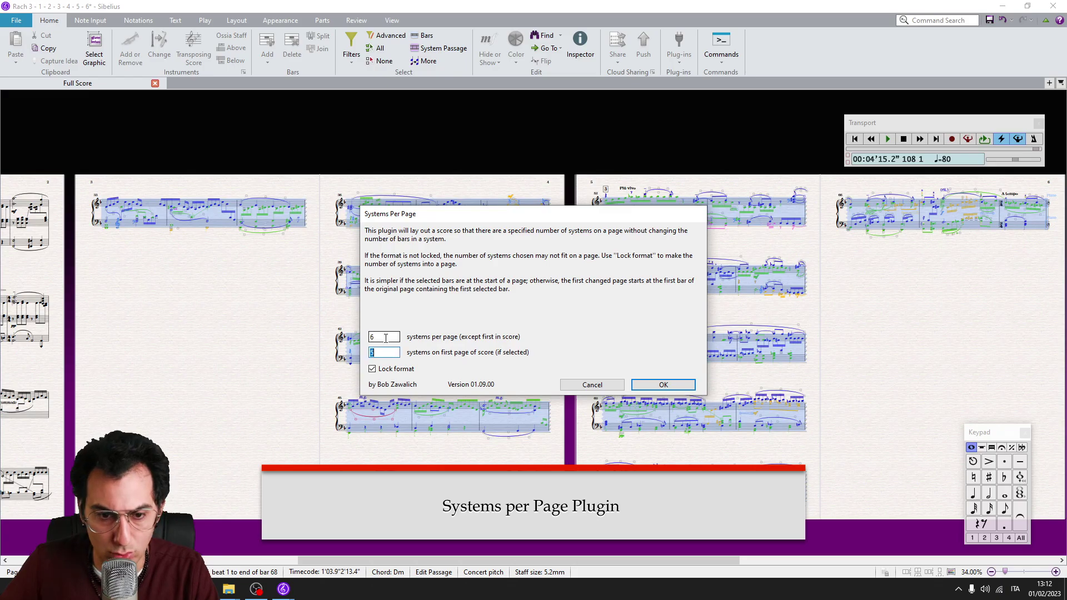
key(Return)
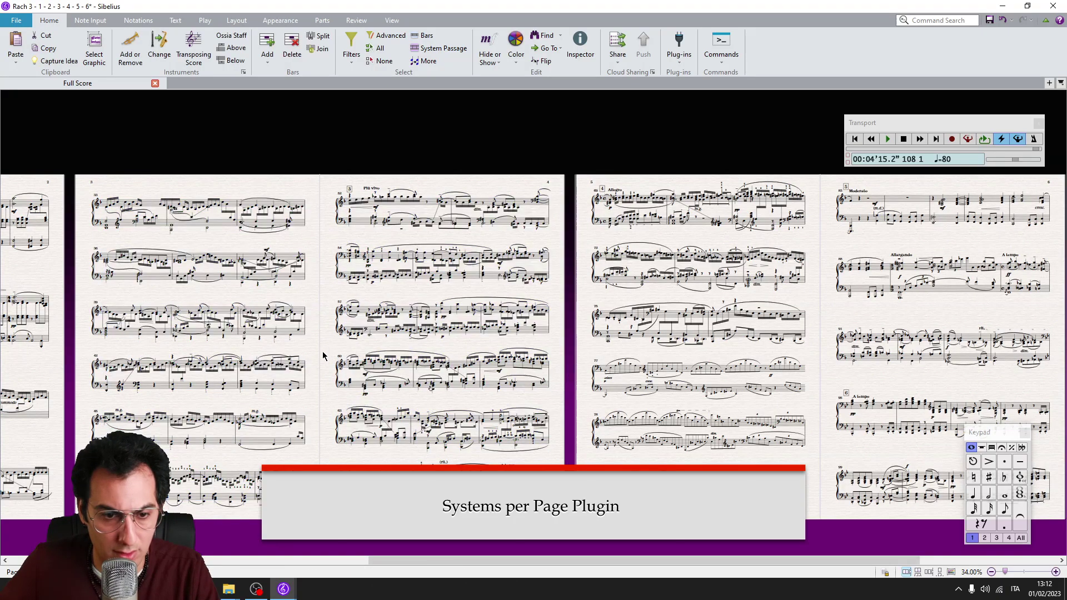